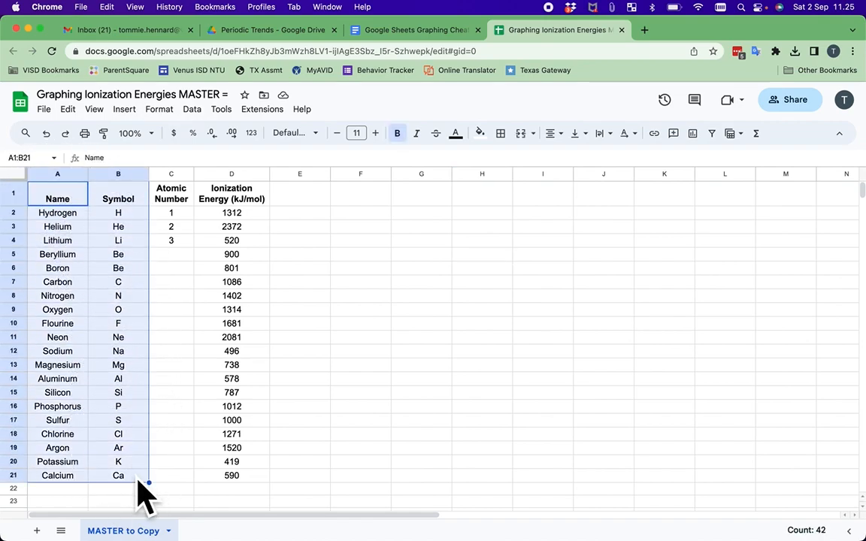
Select the four header cells of the table, starting at Name
click(366, 258)
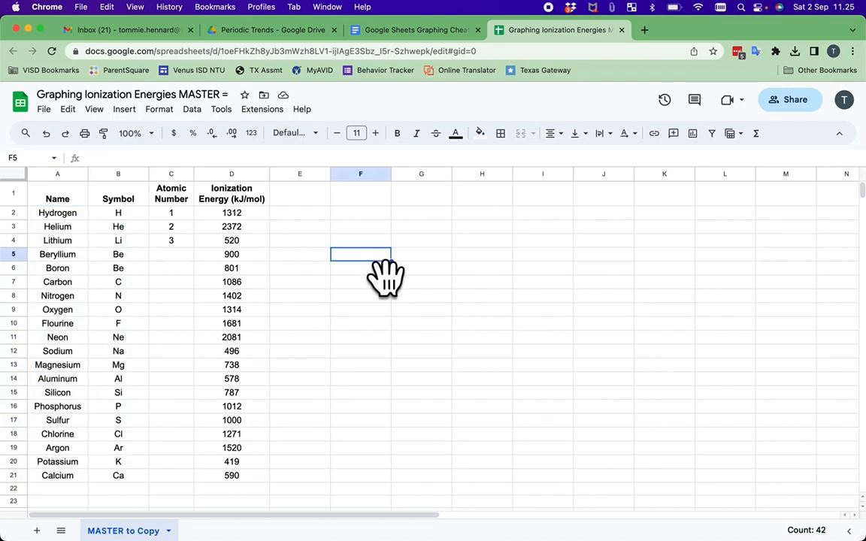
click(81, 203)
drag(85, 214, 239, 196)
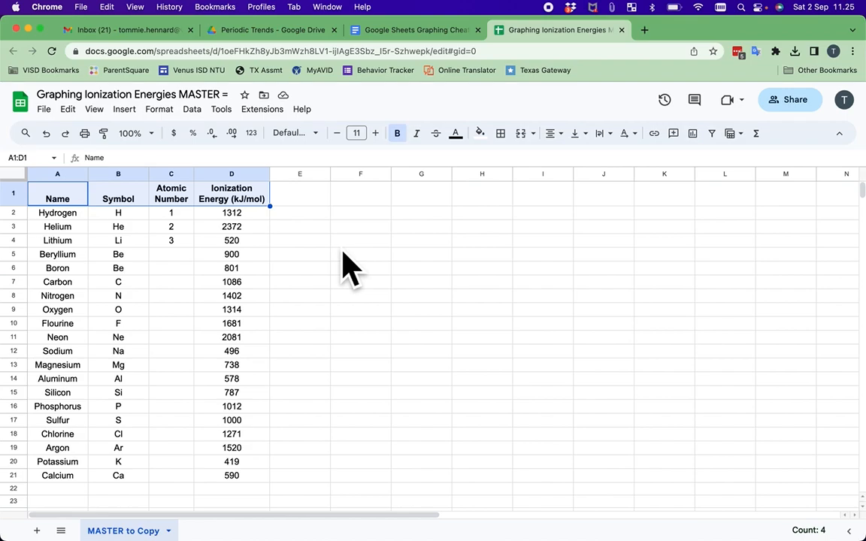
Copy Hydrogen's atomic number down to Calcium, then undo the resulting column of 1s
click(193, 217)
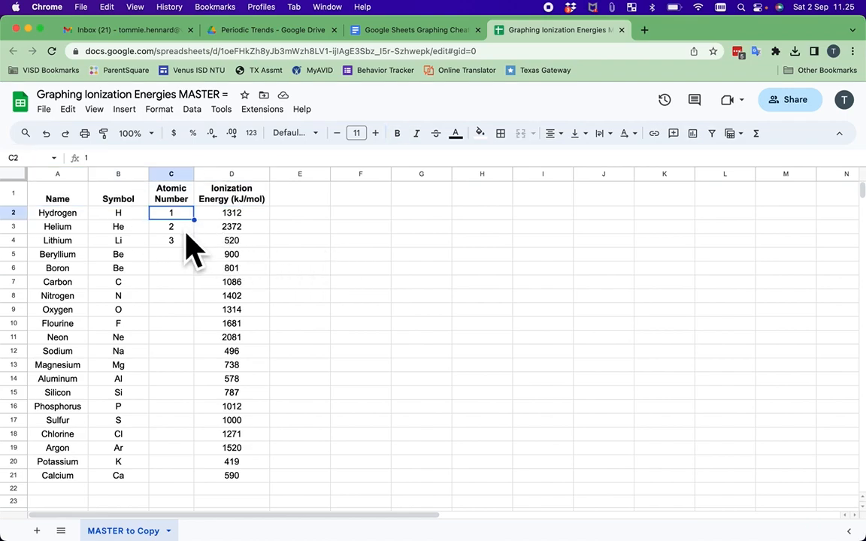
click(187, 242)
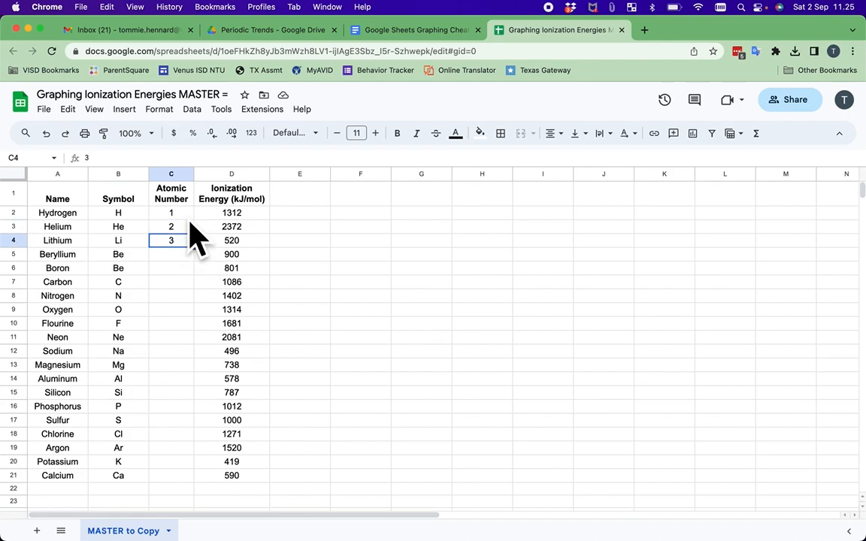
click(186, 215)
drag(194, 219, 207, 487)
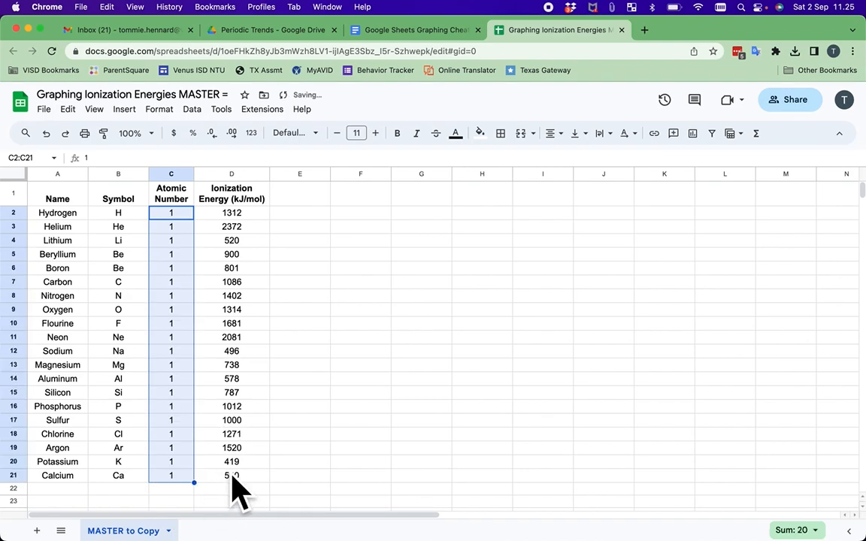
key(super+z)
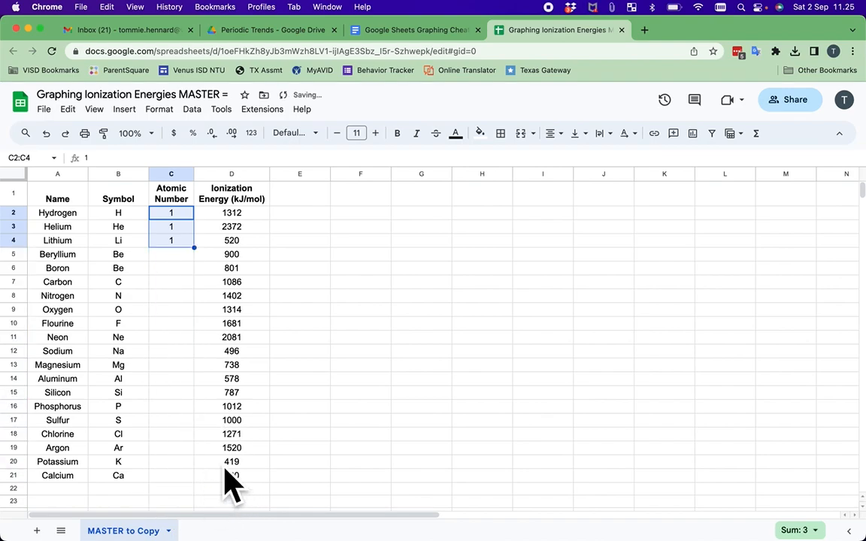
Enter atomic numbers 2, 3 and 4 below Hydrogen's 1 and extend the series to C21
click(189, 217)
key(Return)
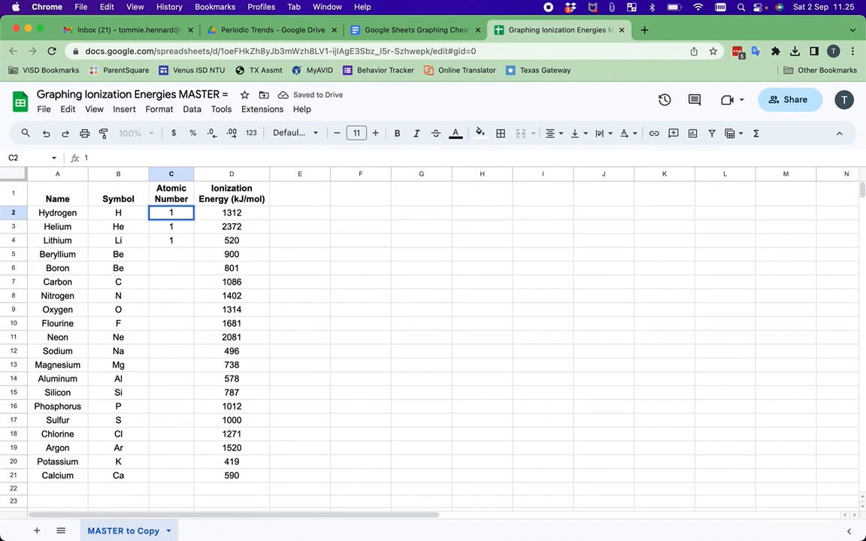
key(Return)
text(2)
key(Return)
text(3)
key(Return)
text(4)
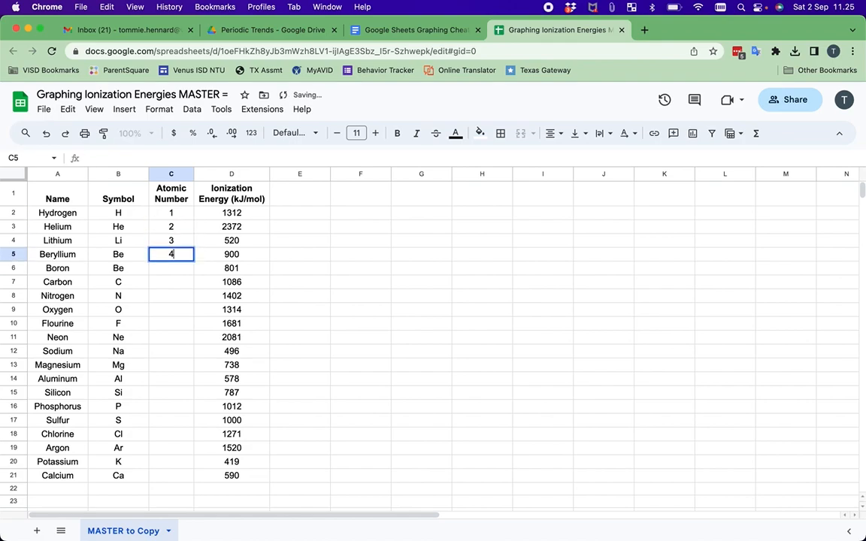
key(Return)
drag(171, 213, 204, 485)
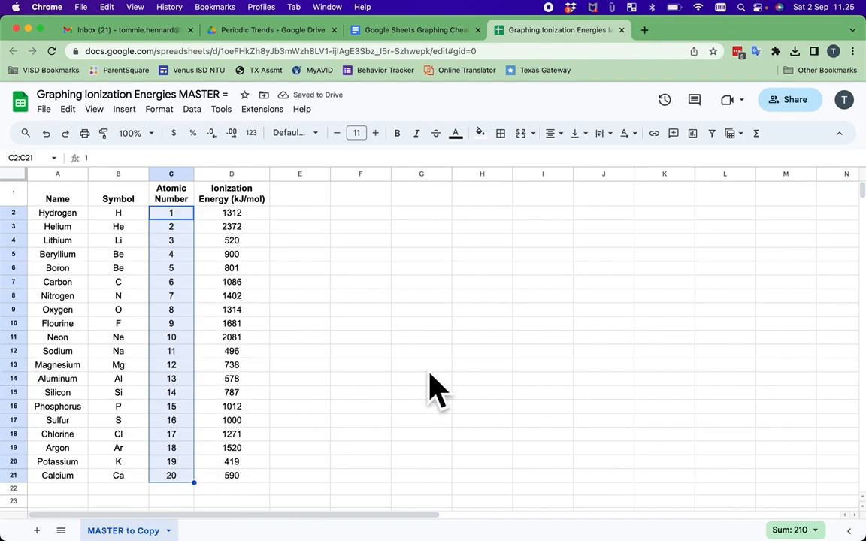
Clear the ionization energy values, then restore them with undo
click(377, 286)
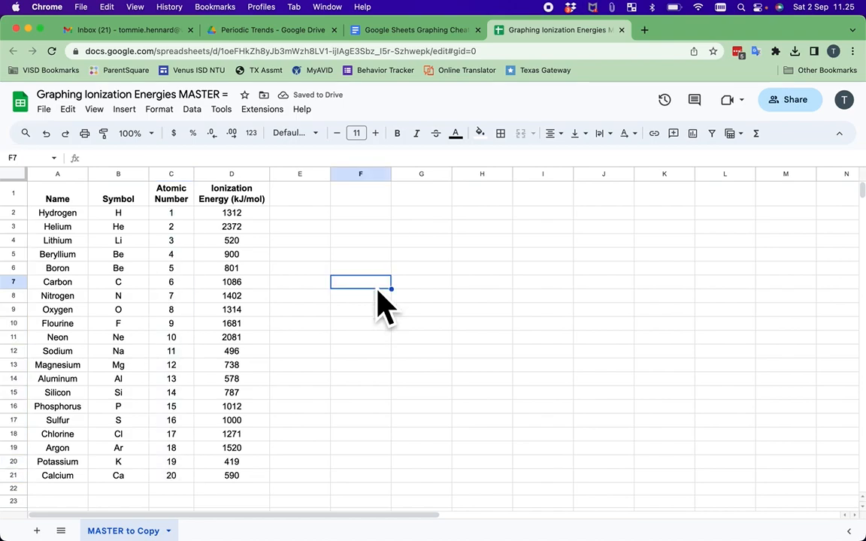
click(261, 217)
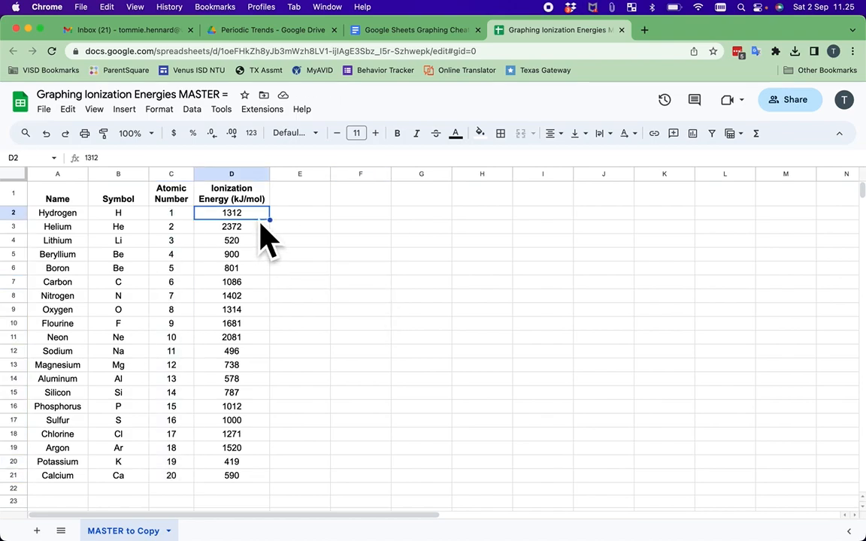
drag(260, 220, 266, 484)
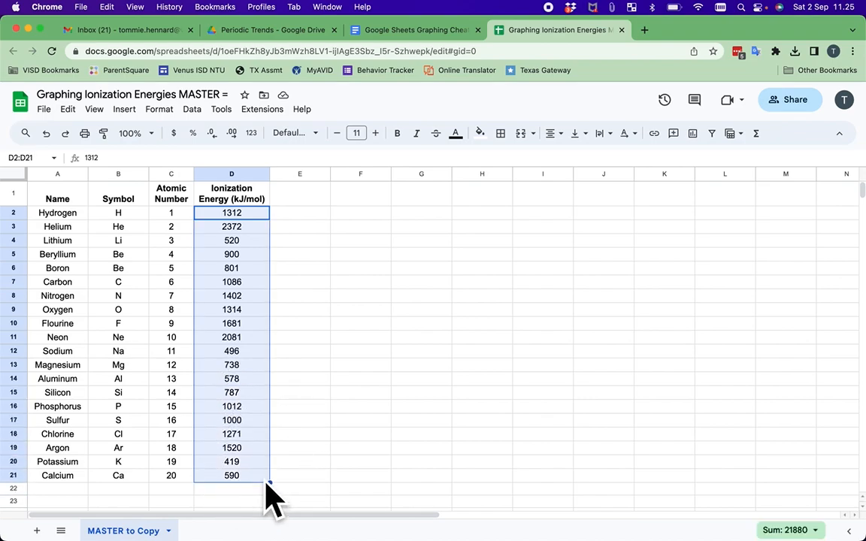
key(BackSpace)
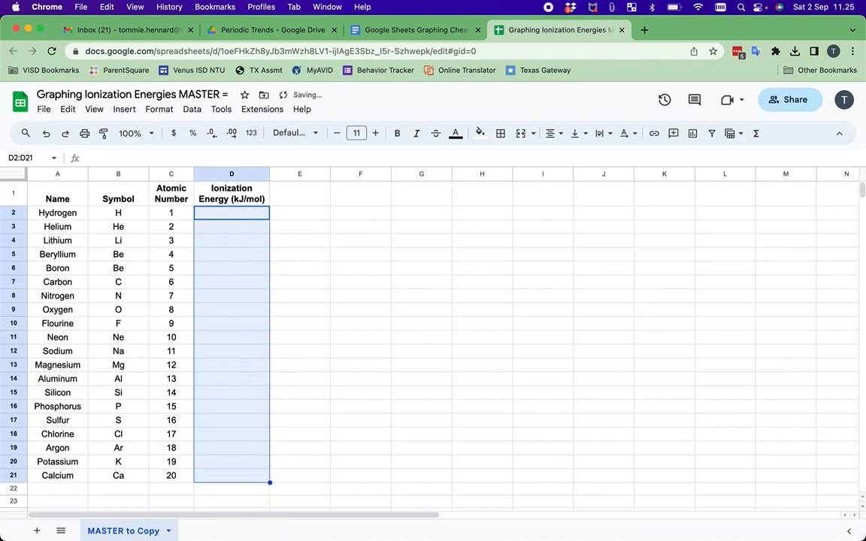
key(cmd+z)
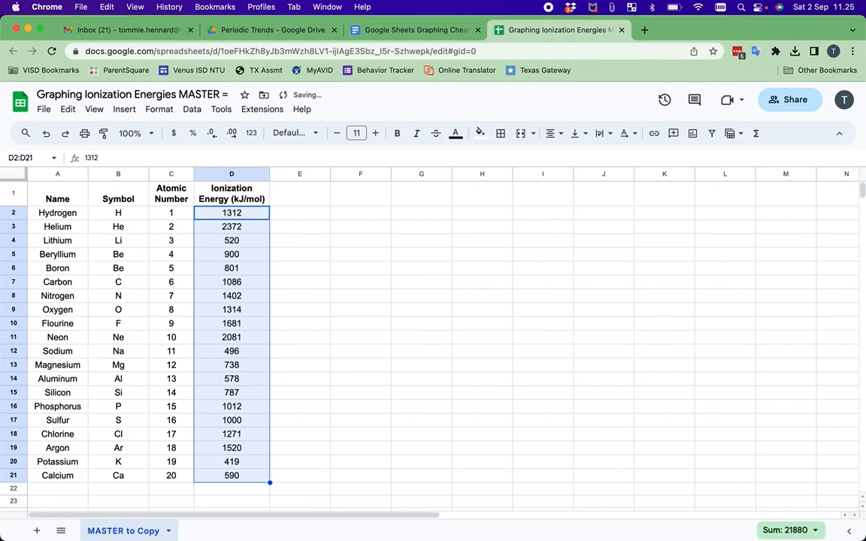
click(434, 394)
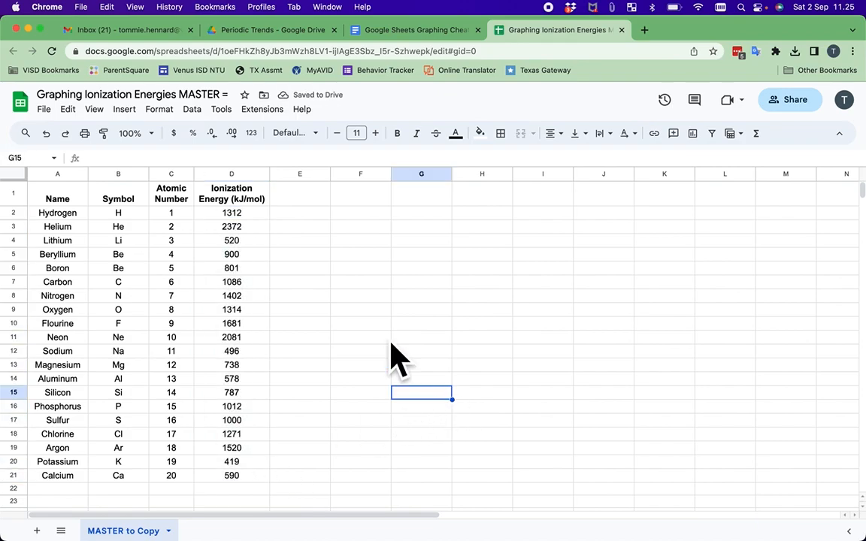
key(ctrl+Left)
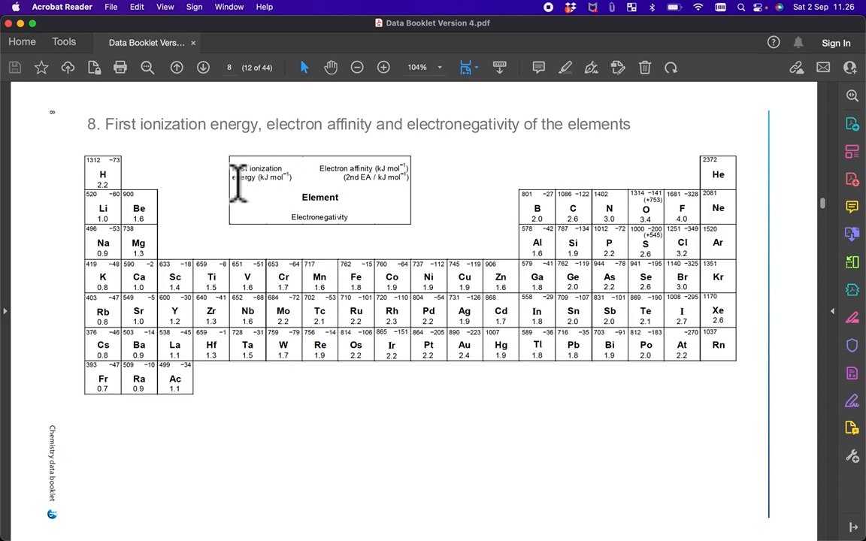
Zoom the data booklet page to 200%
drag(237, 182, 299, 194)
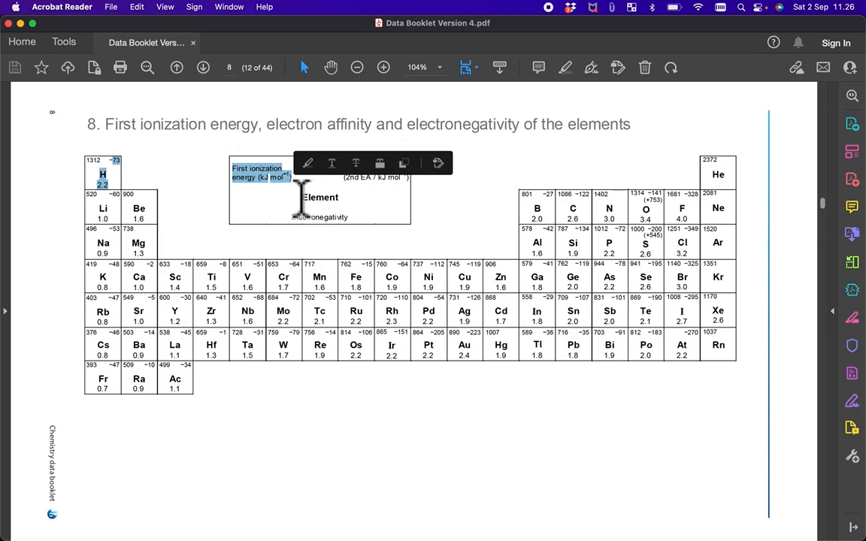
click(284, 267)
drag(110, 174, 91, 173)
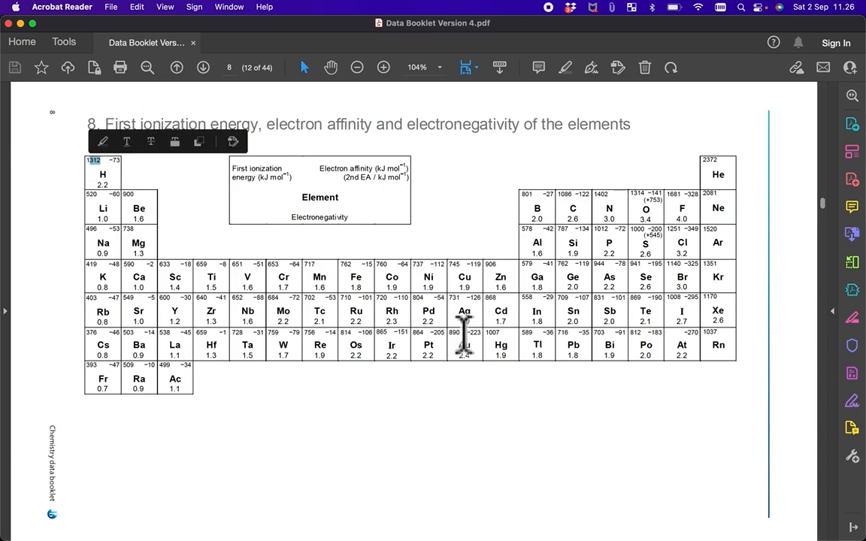
click(440, 69)
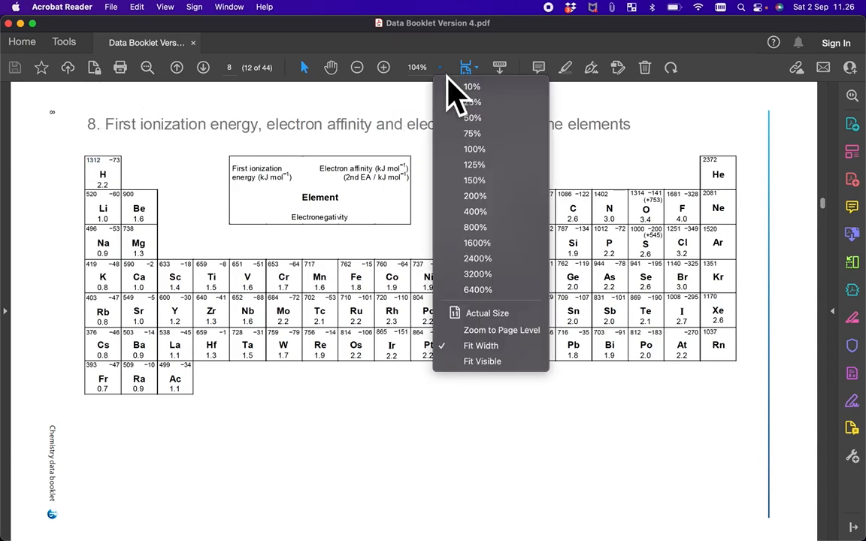
click(487, 200)
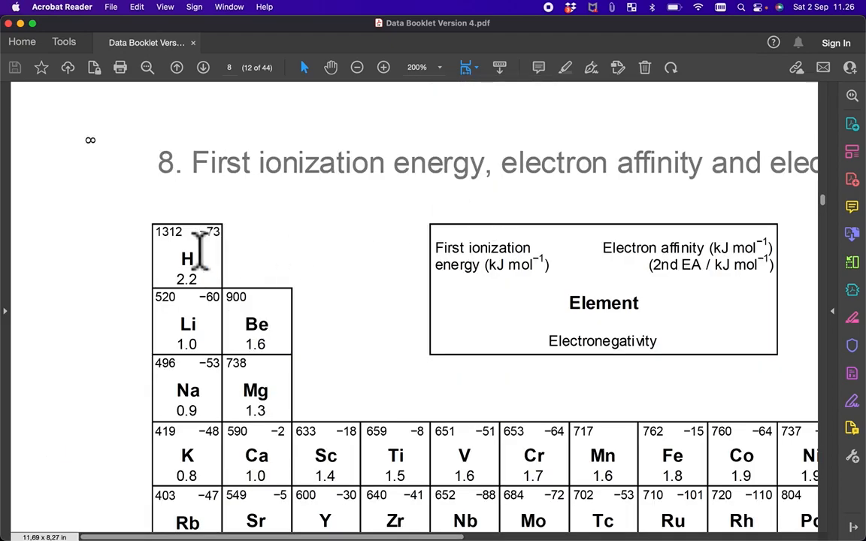
Highlight Hydrogen's 1312 and Helium's 2372 kJ/mol in the ionization energy table
drag(181, 232, 170, 248)
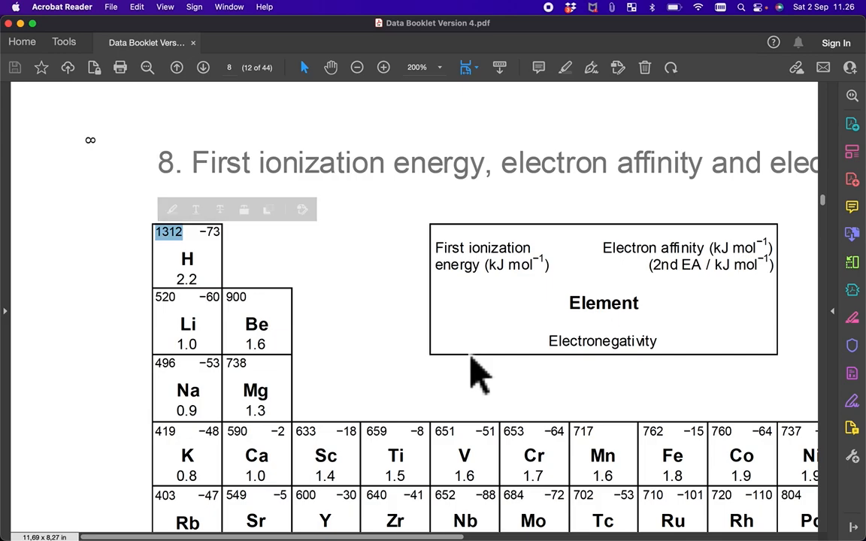
scroll(477, 369, right, 10)
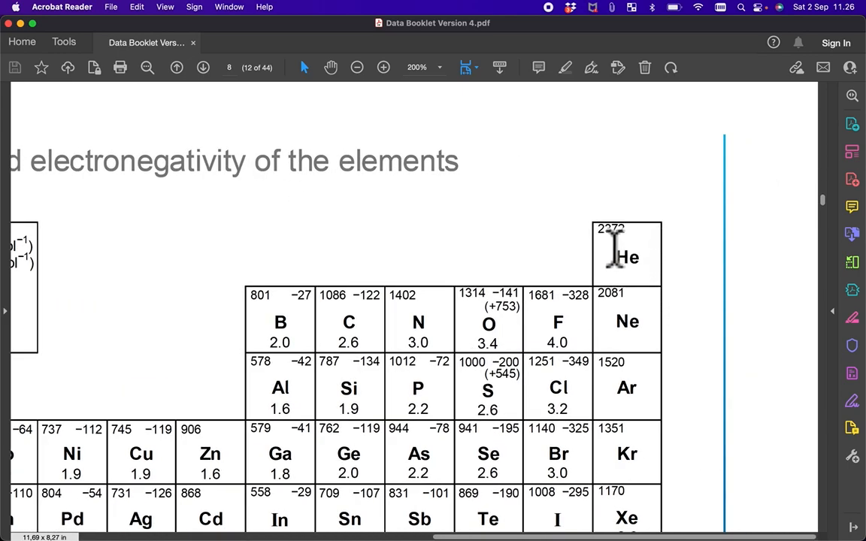
drag(607, 247, 655, 235)
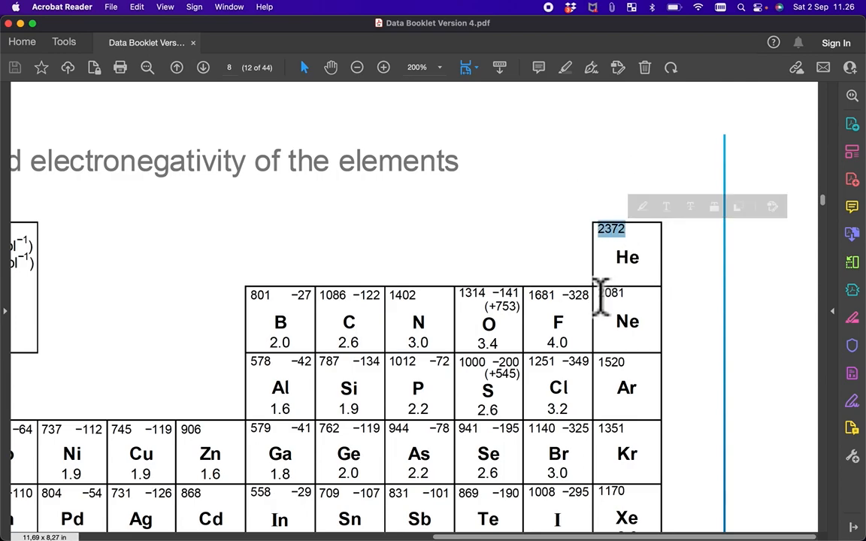
key(ctrl+Right)
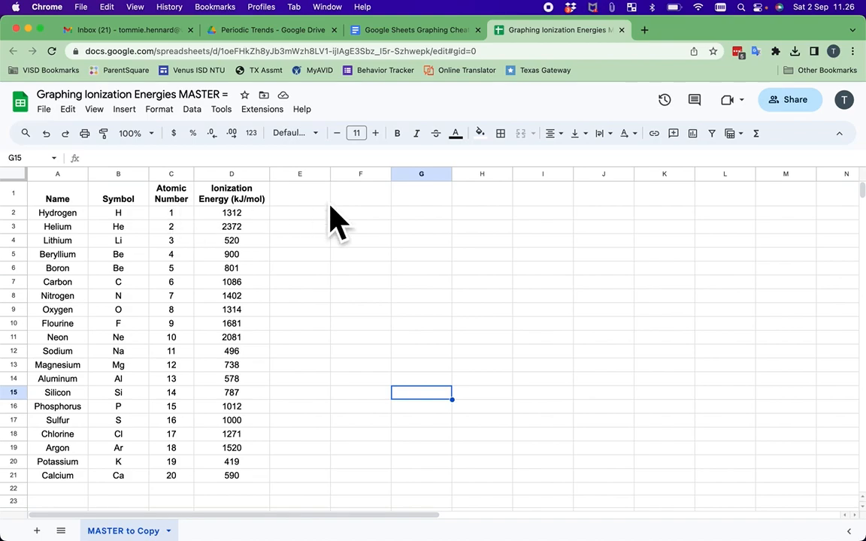
Select C1 through D21, covering the Atomic Number and Ionization Energy columns with headers
click(179, 203)
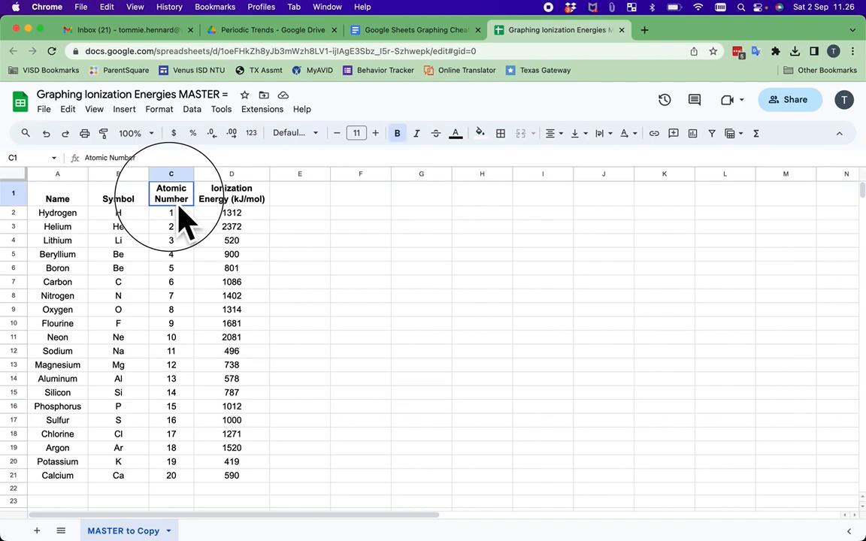
drag(180, 209, 245, 484)
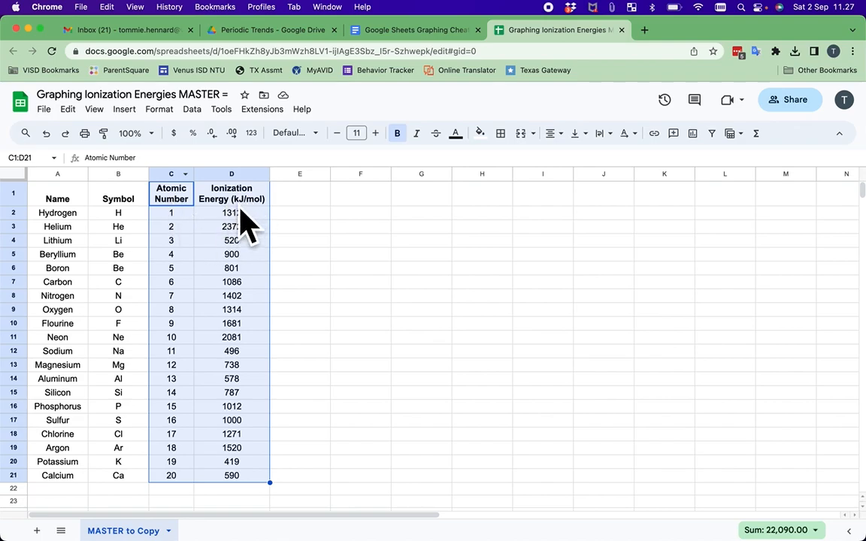
click(124, 109)
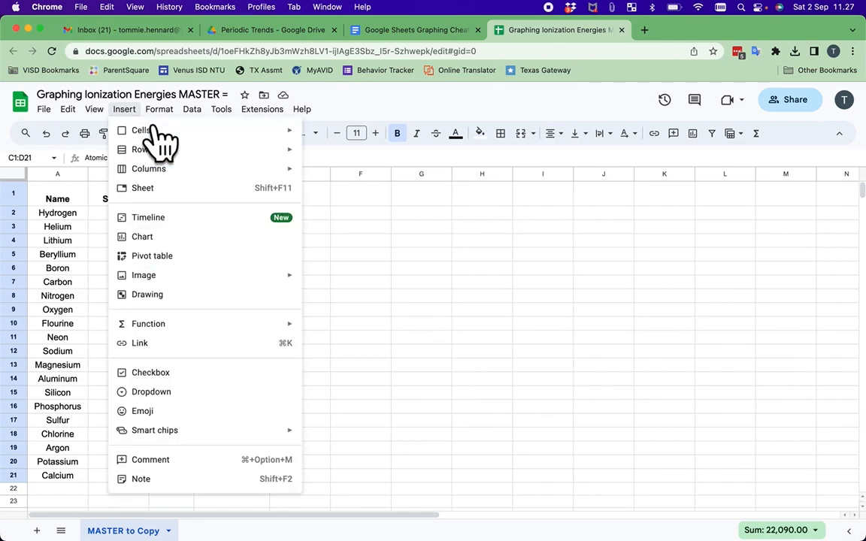
click(179, 242)
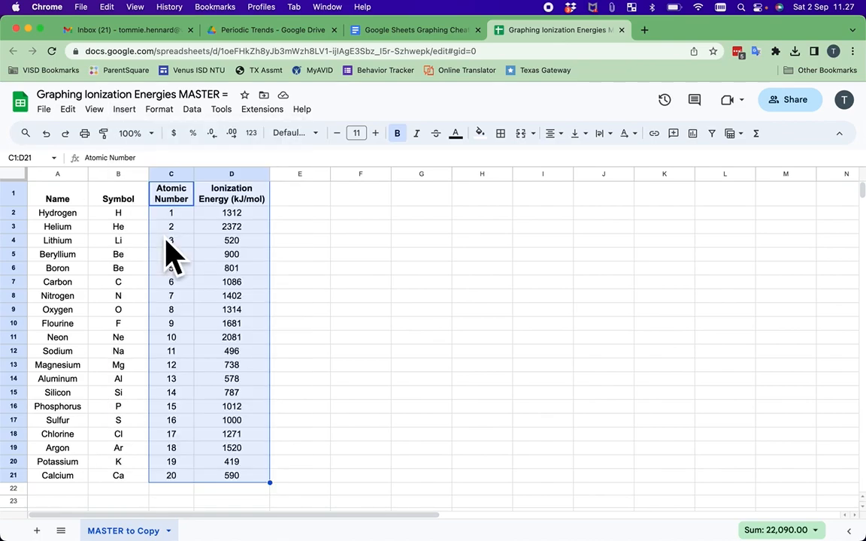
drag(458, 247, 593, 239)
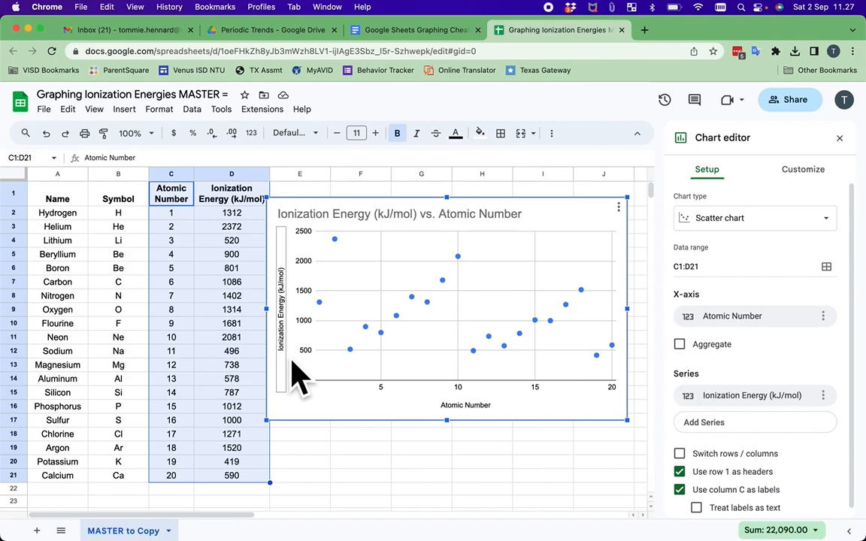
Change the chart type from scatter to Line chart and bring up the Customize options
click(760, 248)
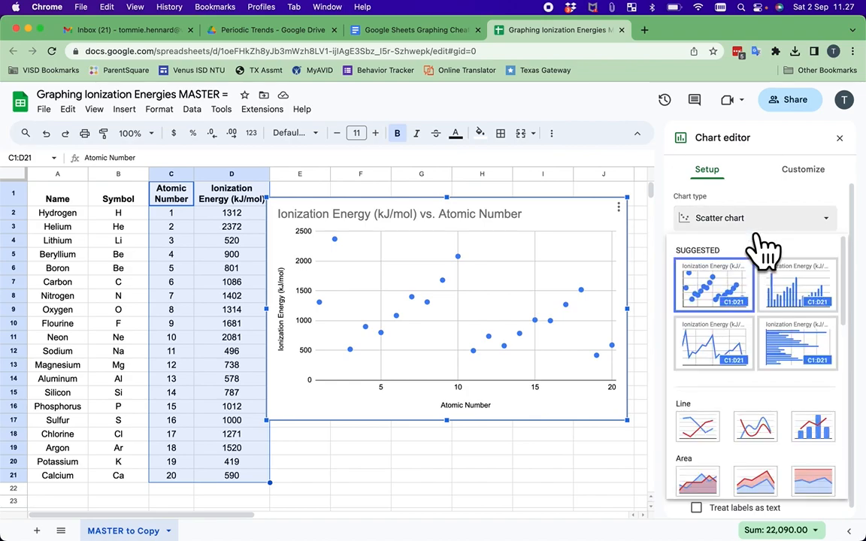
click(738, 434)
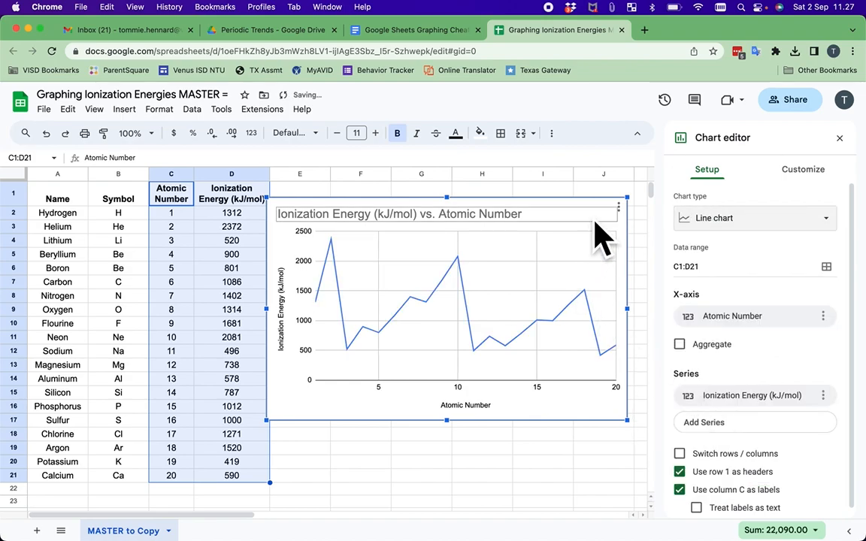
click(774, 225)
scroll(767, 342, down, 2)
scroll(767, 342, down, 5)
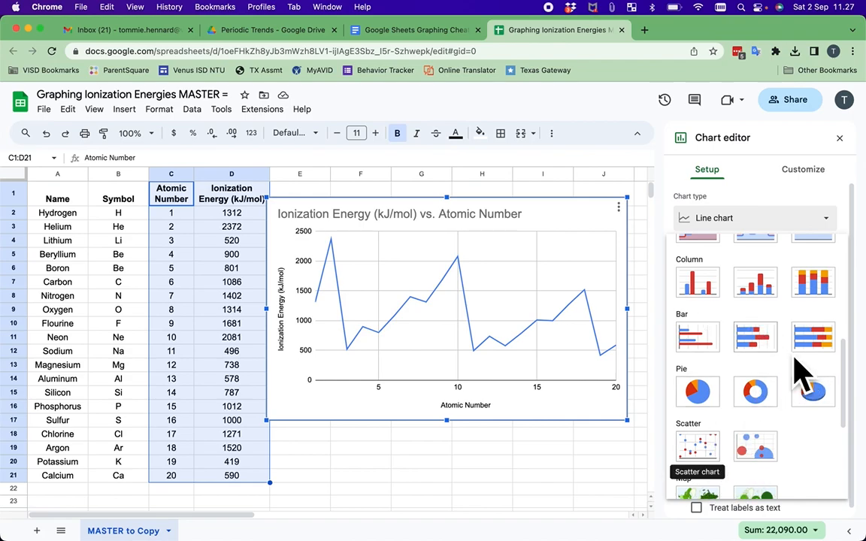
drag(854, 395, 856, 208)
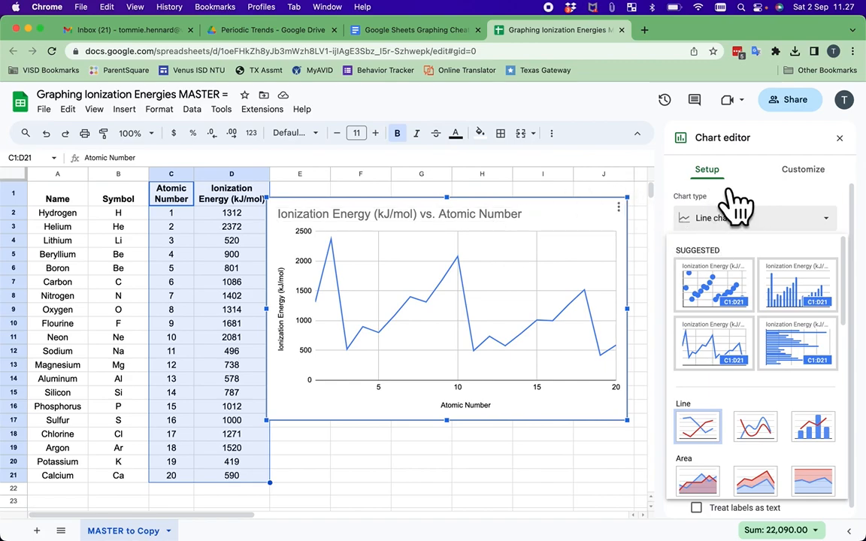
click(817, 189)
click(817, 189)
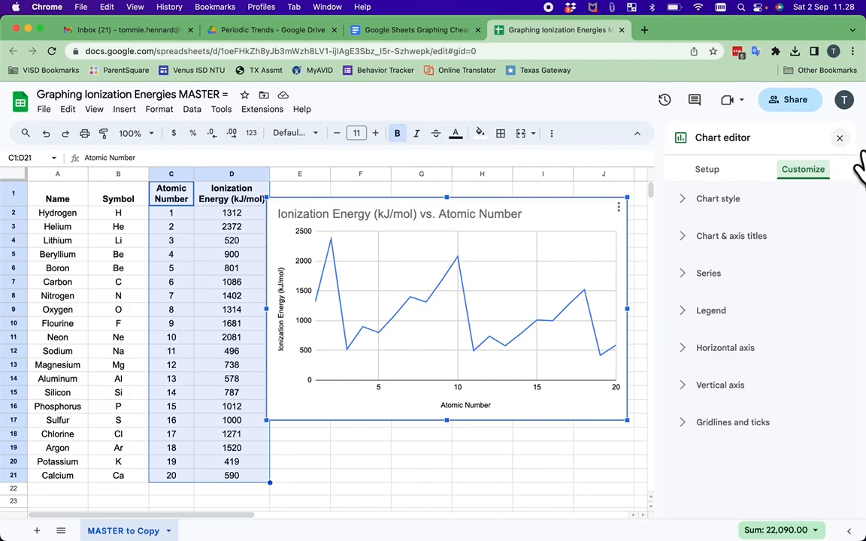
click(839, 139)
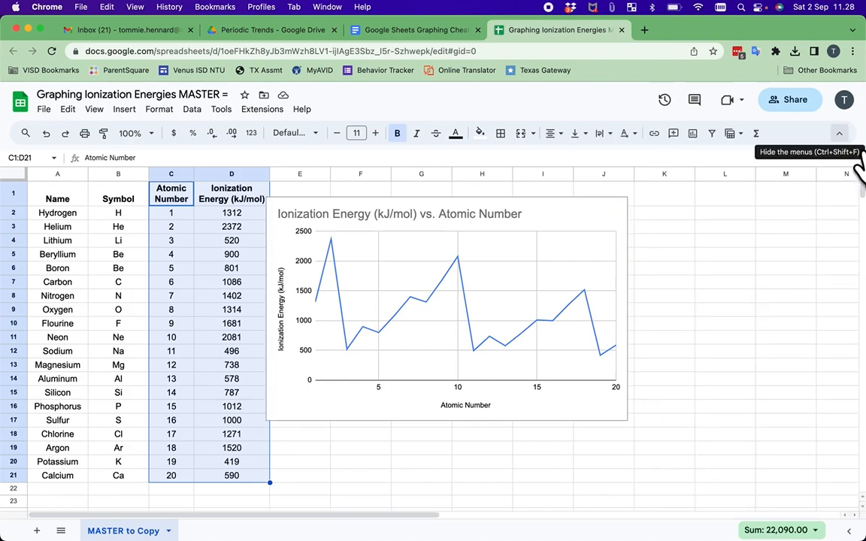
click(575, 239)
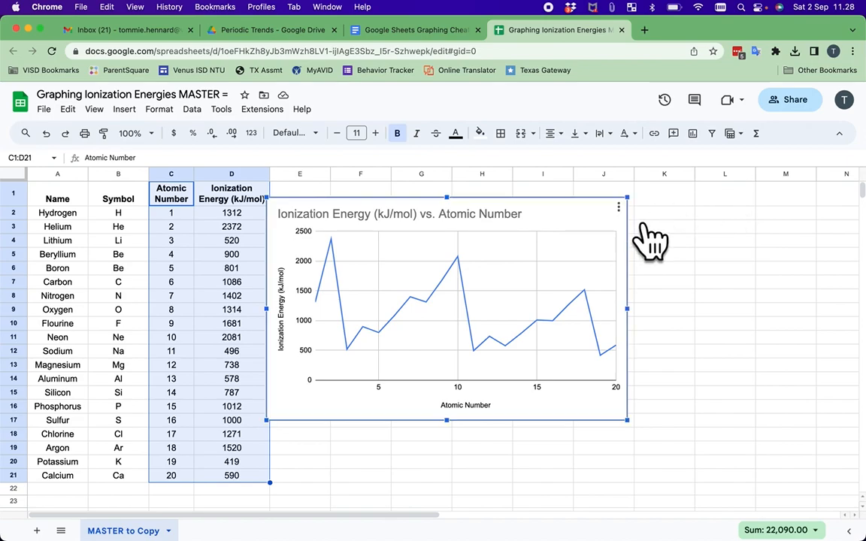
click(618, 206)
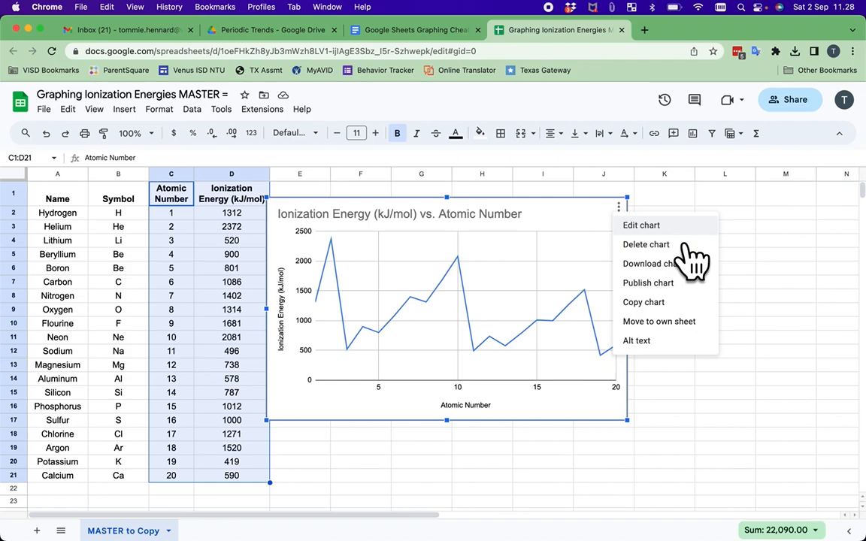
click(676, 225)
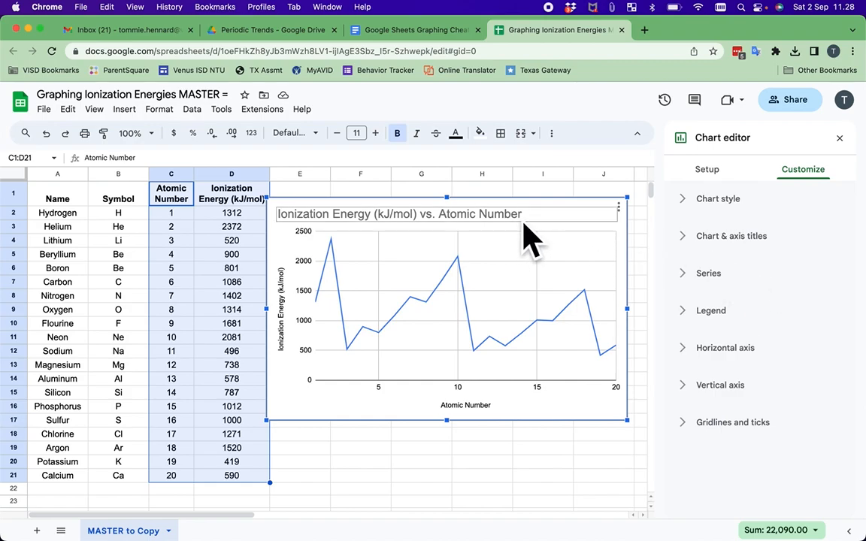
Set the Chart title 'Ionization Energy (kJ/mol) vs. Atomic Number' to Center alignment
click(710, 248)
scroll(825, 256, down, 2)
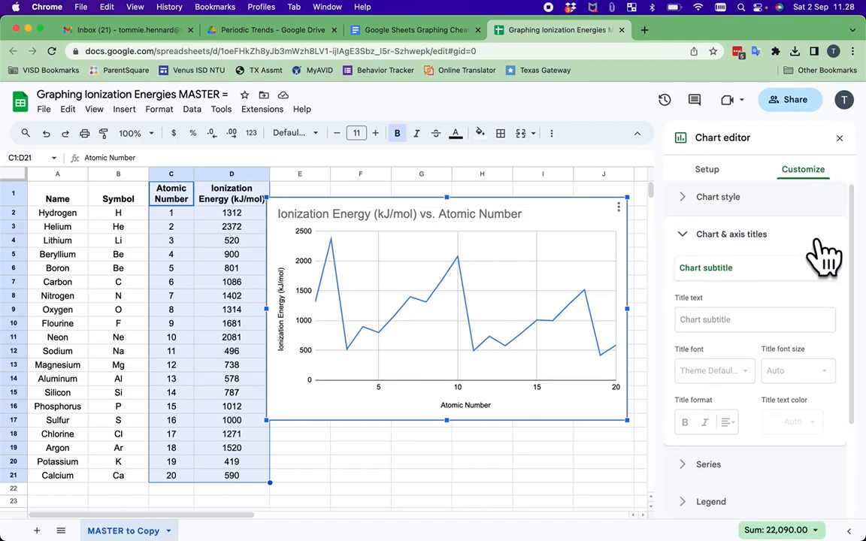
scroll(819, 244, up, 1)
click(831, 246)
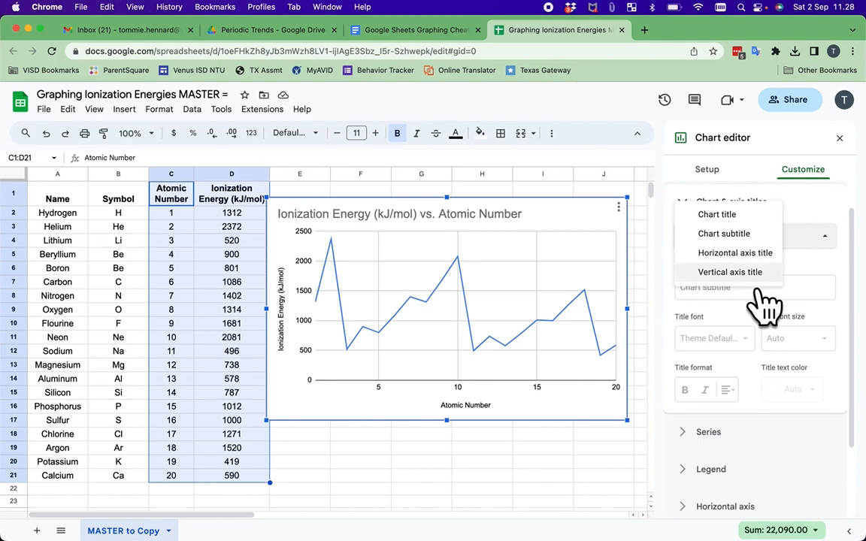
click(755, 216)
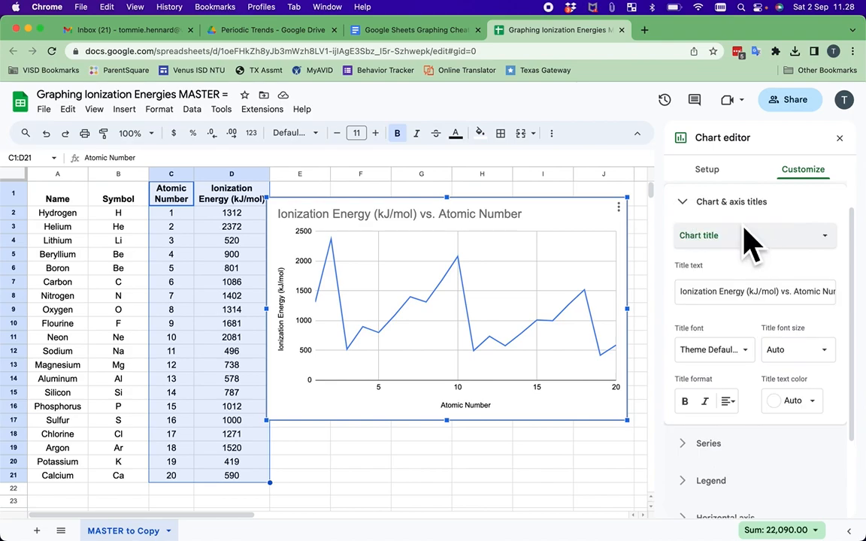
click(741, 410)
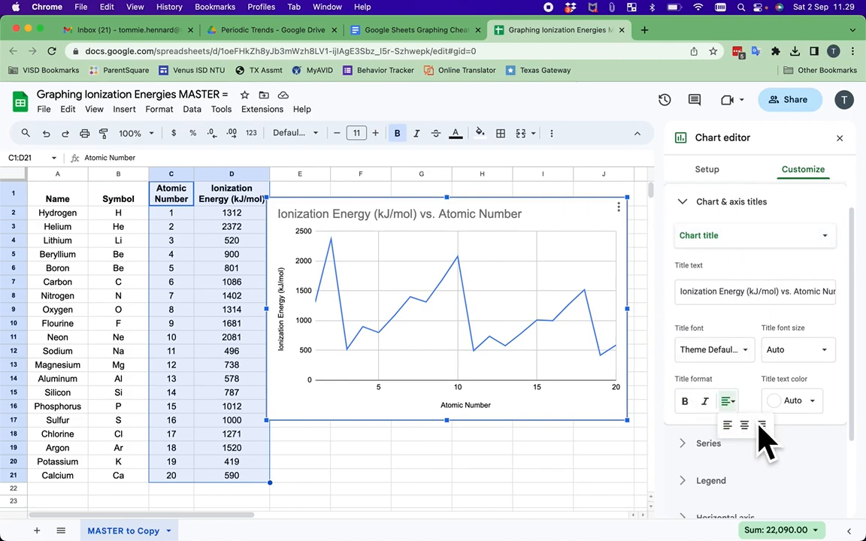
click(744, 425)
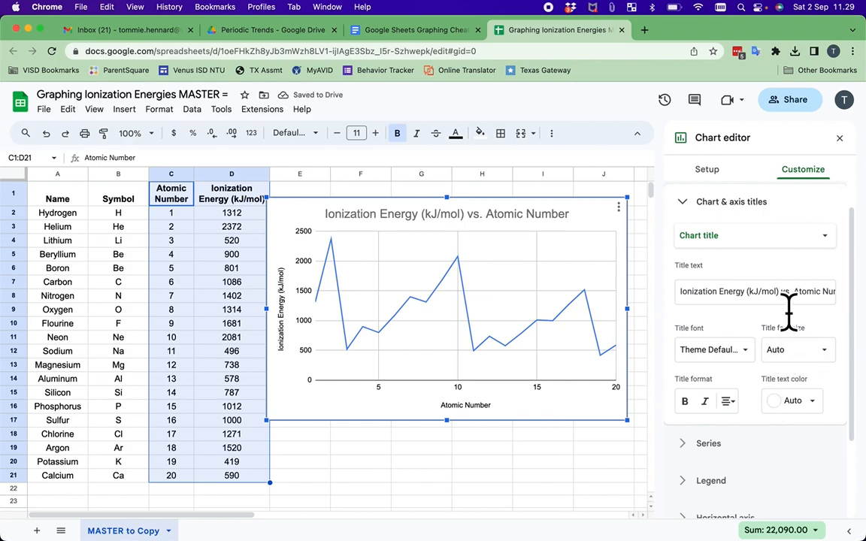
Enter the student's name and class period as the Chart subtitle, aligned Center
click(818, 236)
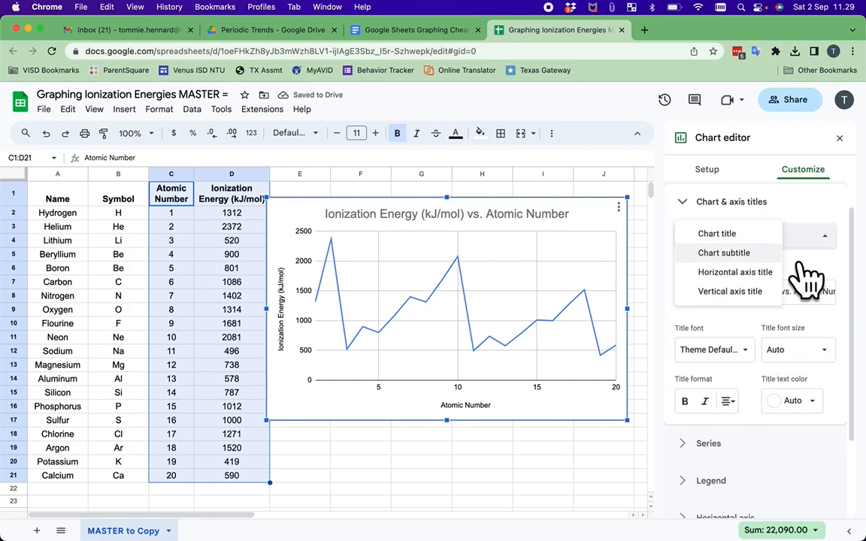
click(767, 255)
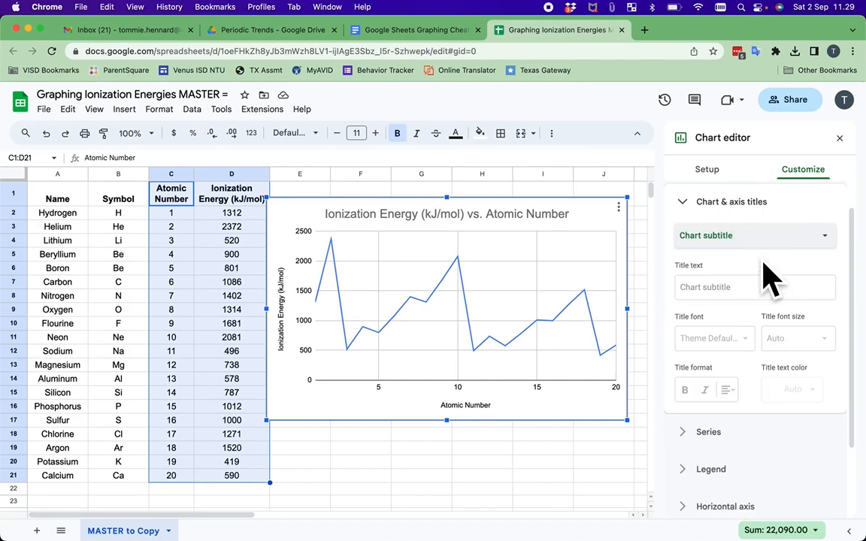
click(730, 294)
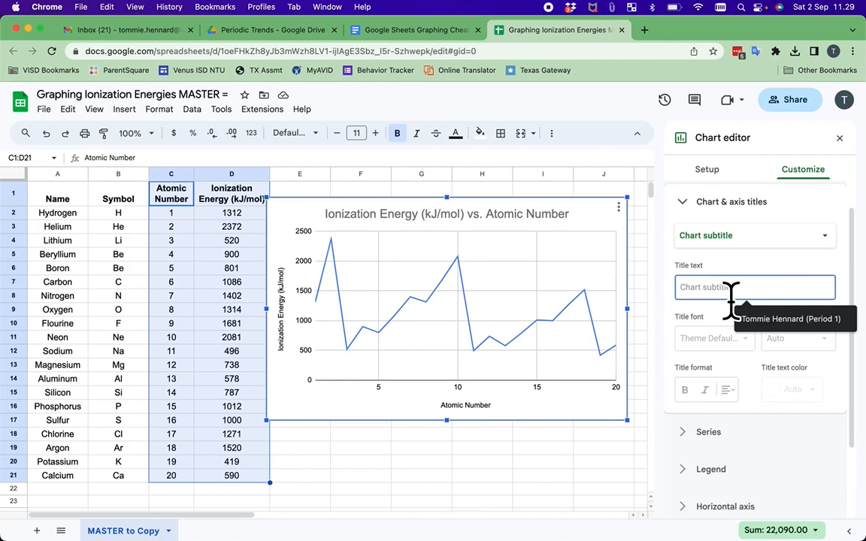
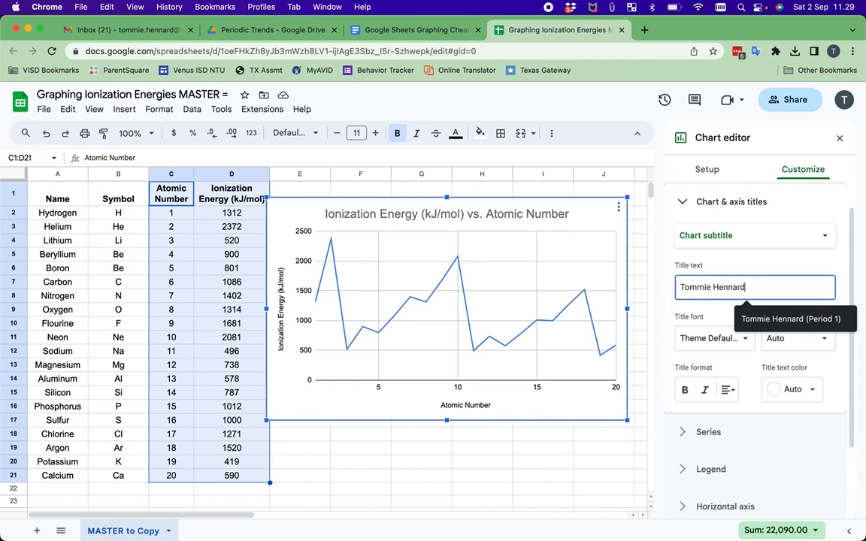
text( (Period 1))
click(728, 390)
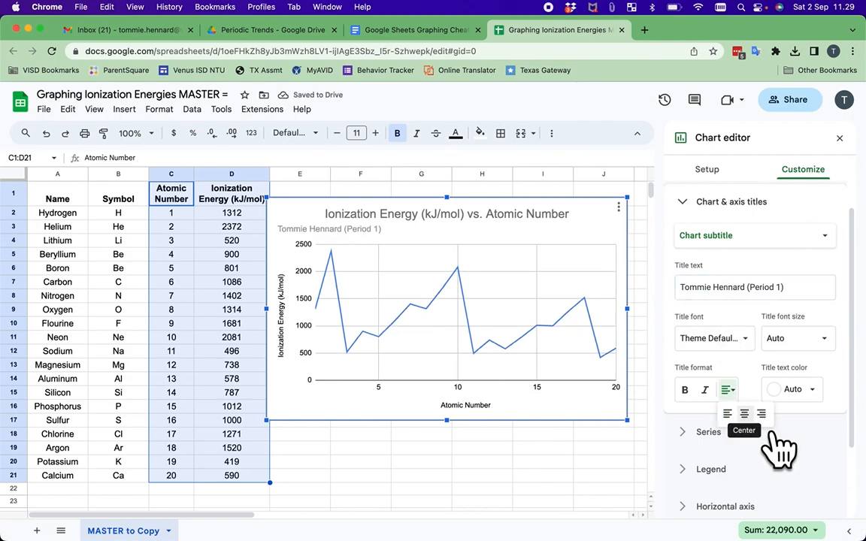
click(744, 414)
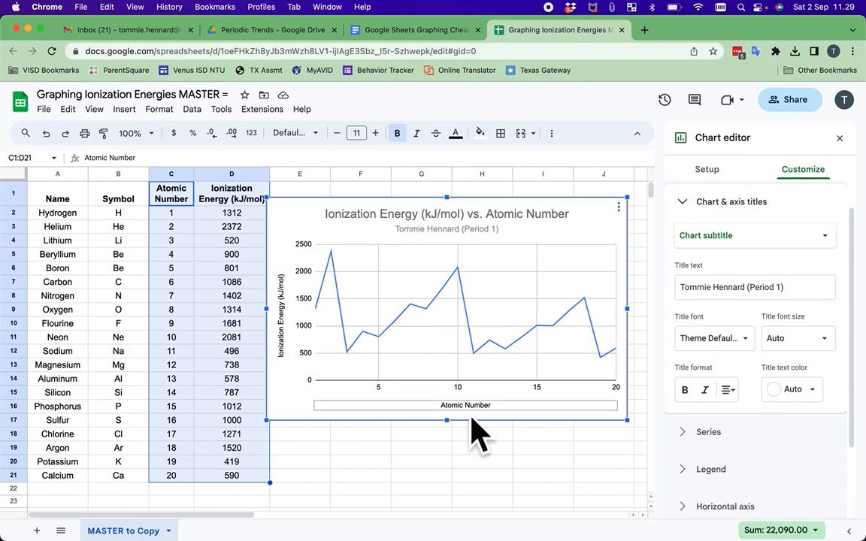
Collapse Chart & axis titles and expand the Series formatting section
click(708, 218)
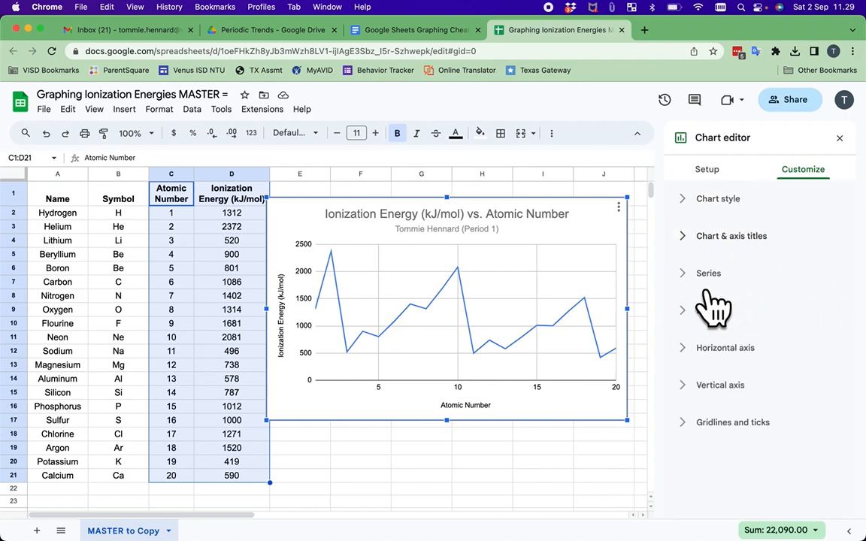
click(708, 273)
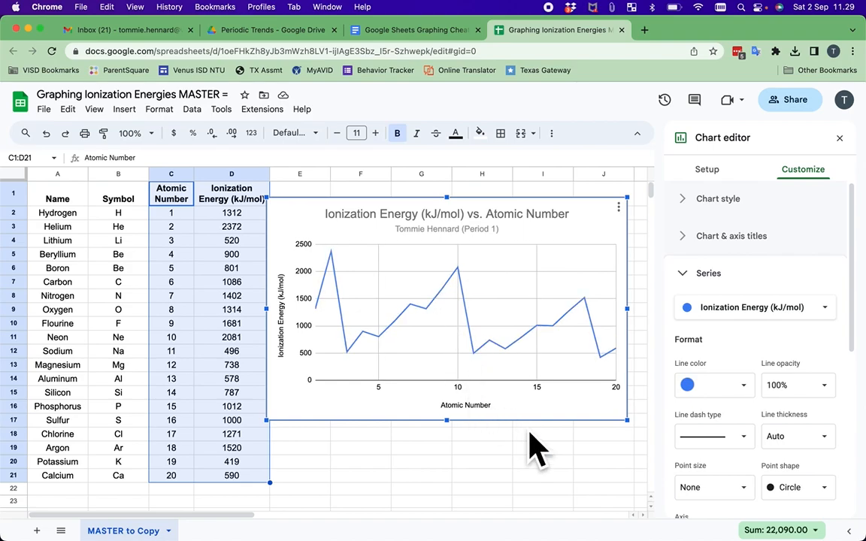
scroll(831, 454, down, 3)
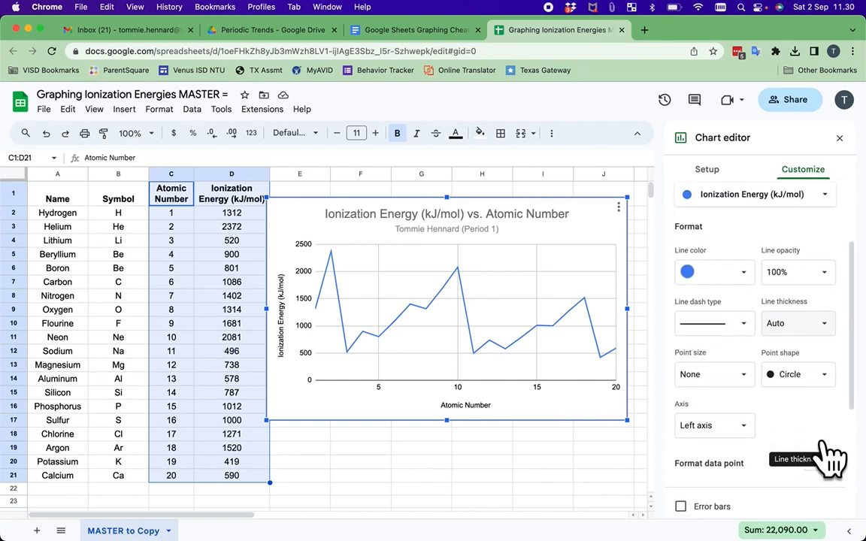
Try green, dark blue and purple as the line colour, settling on blue
click(747, 279)
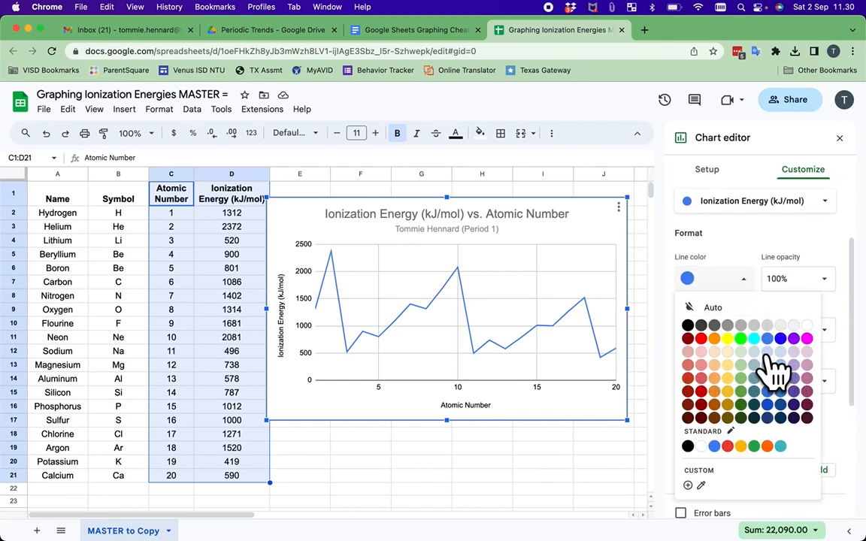
click(741, 338)
click(746, 279)
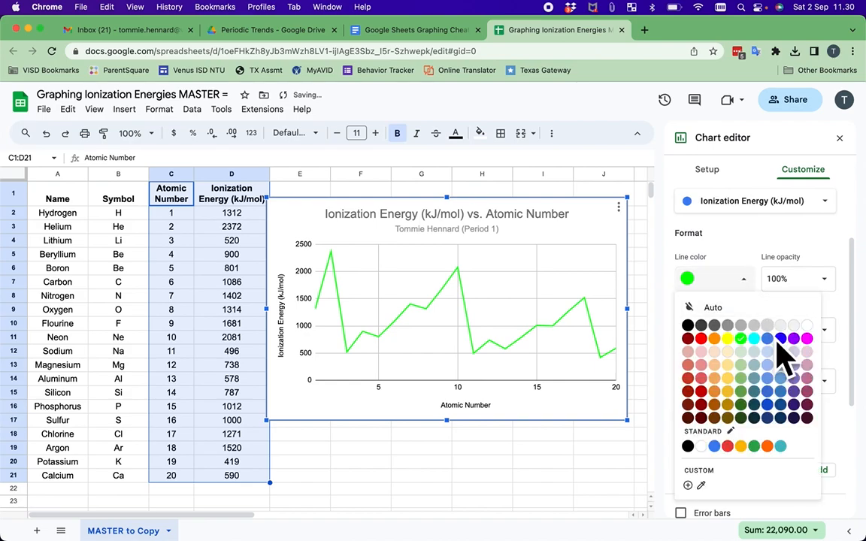
click(805, 356)
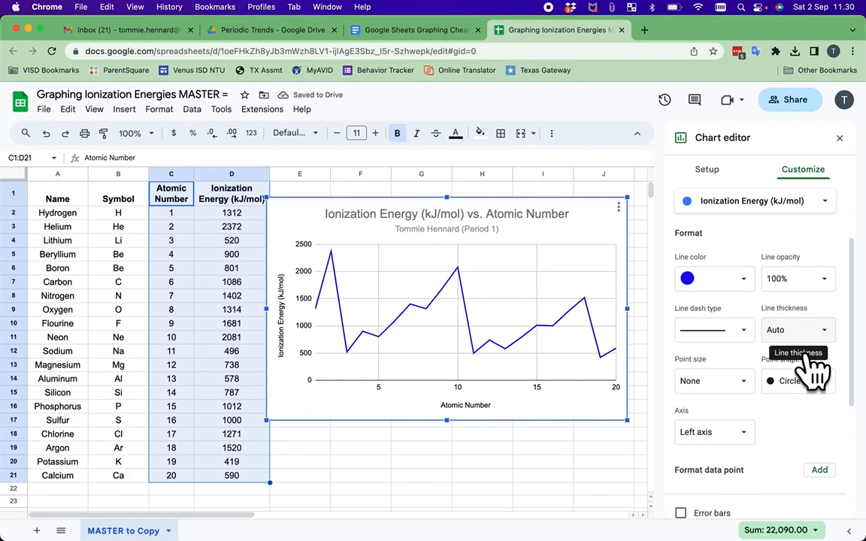
click(723, 281)
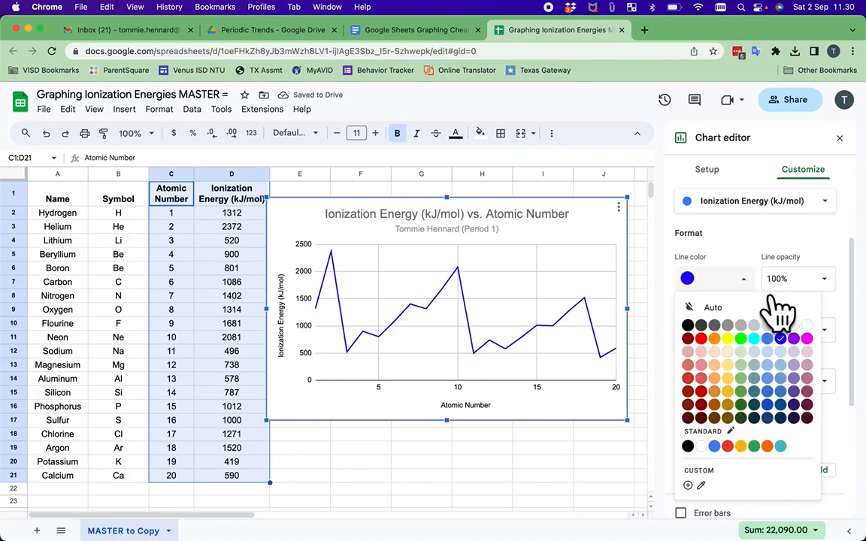
click(794, 339)
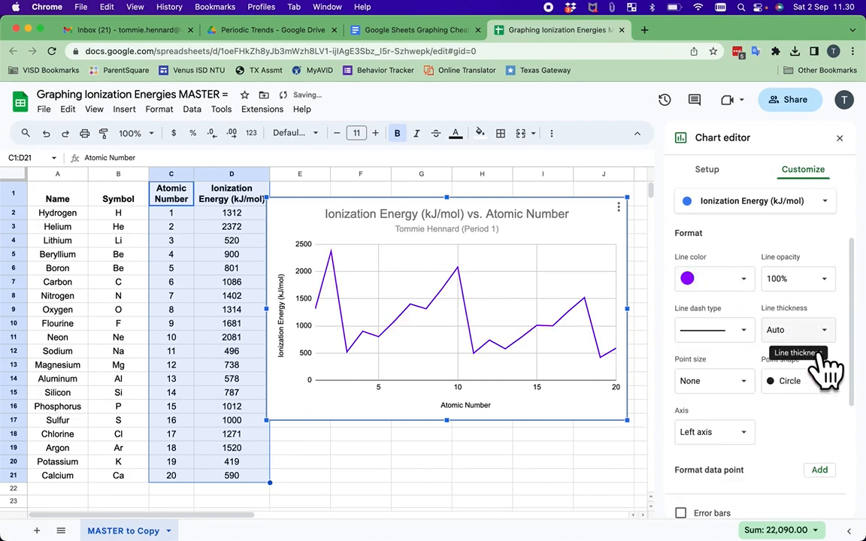
click(691, 279)
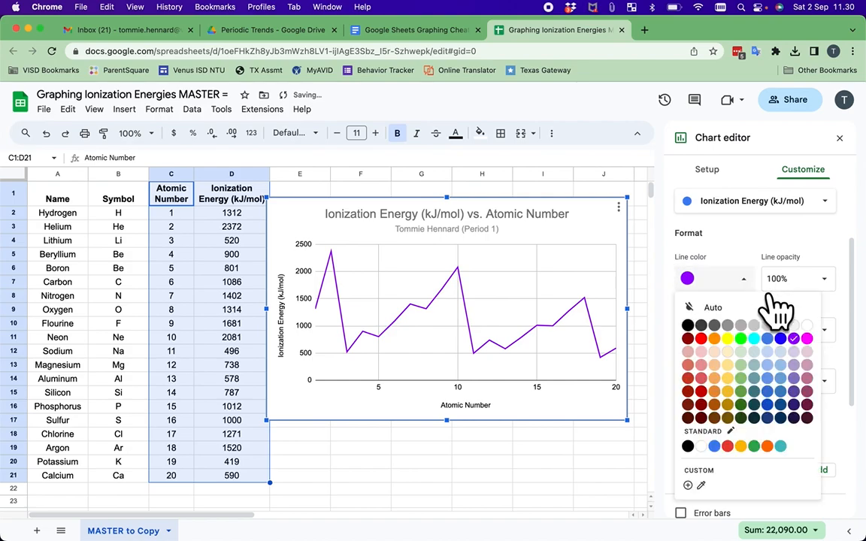
click(806, 358)
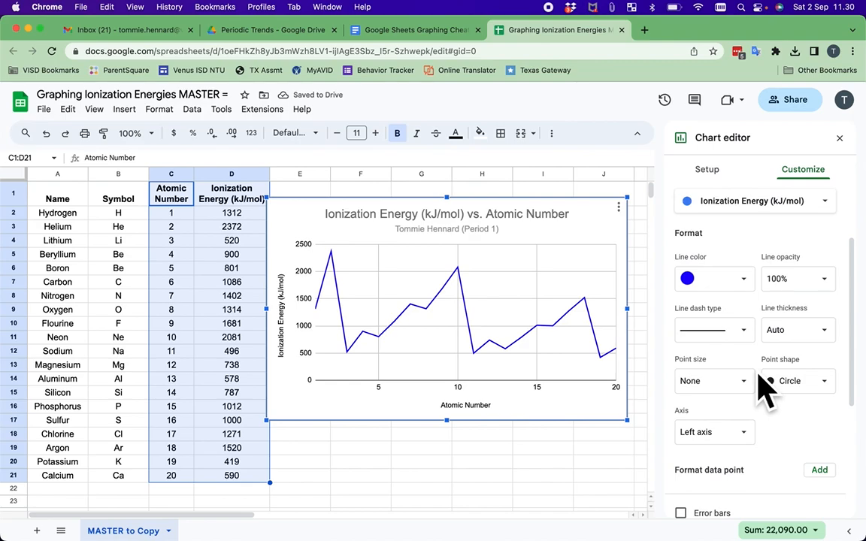
scroll(763, 385, down, 2)
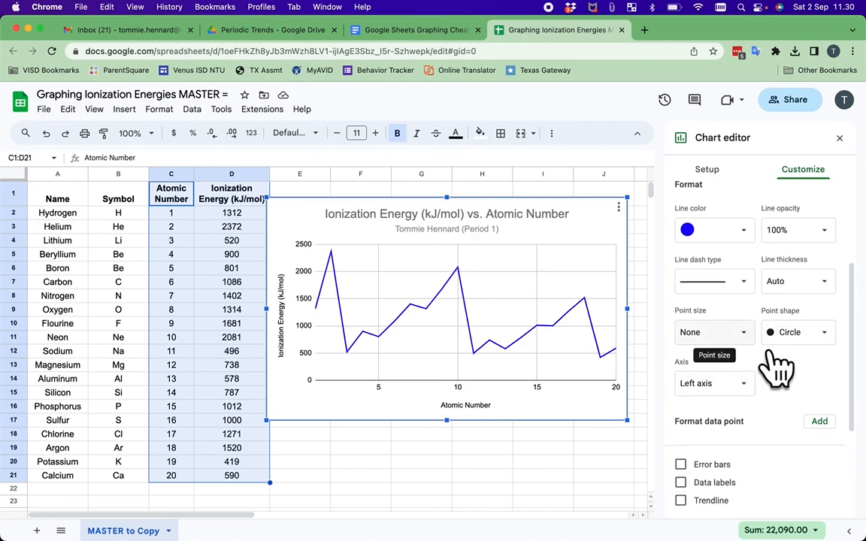
Set the series point size to 7px, turning Data labels on and back off
click(766, 351)
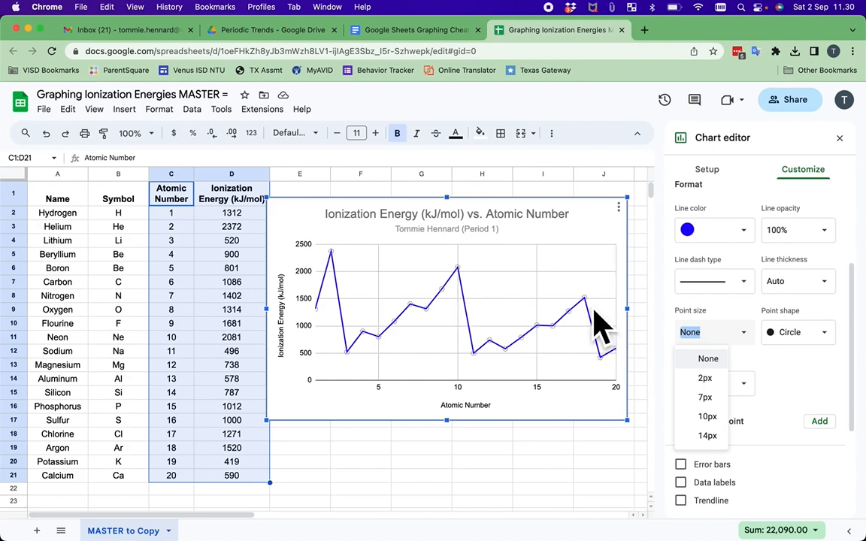
click(721, 398)
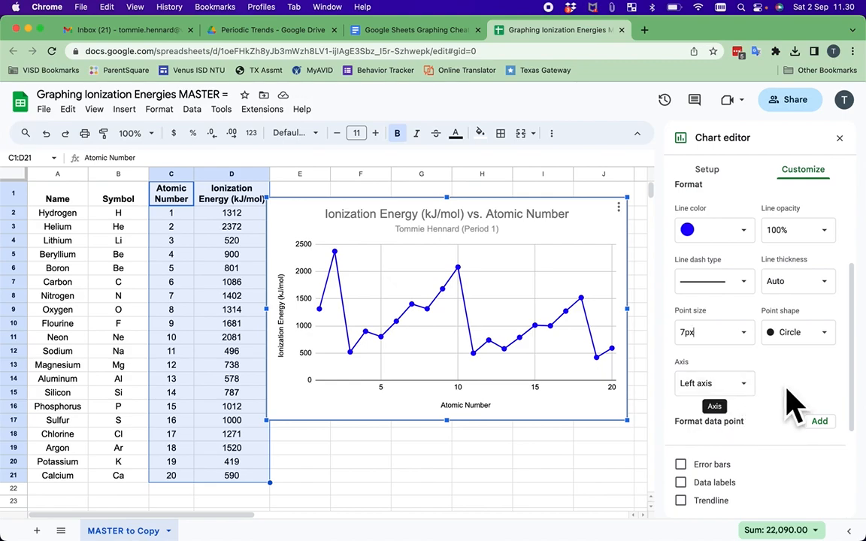
scroll(811, 404, down, 2)
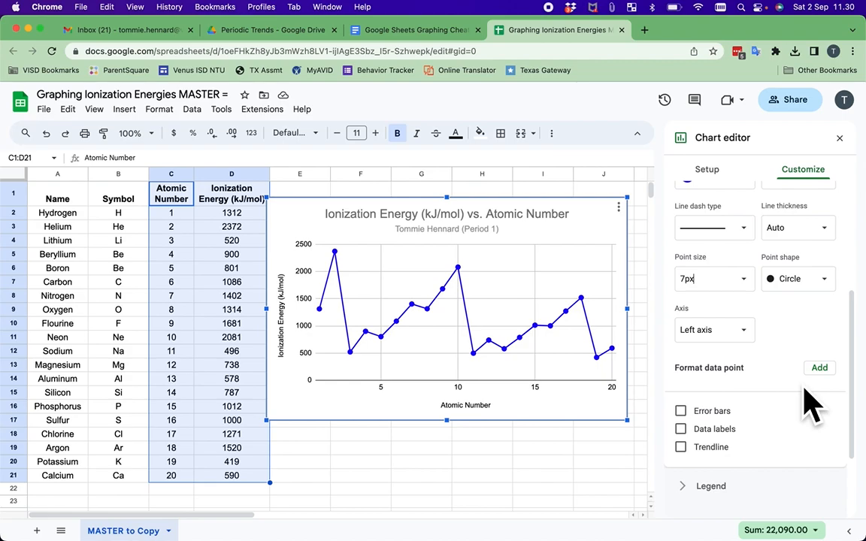
click(707, 433)
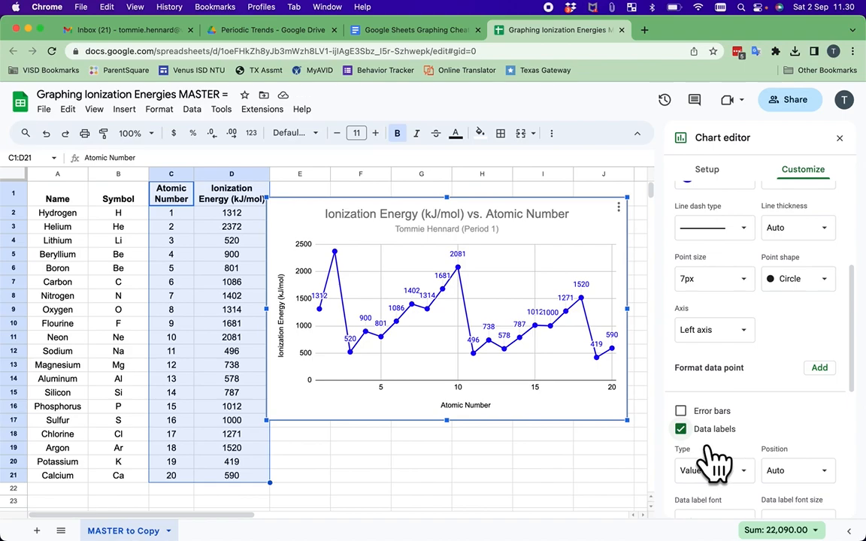
click(706, 430)
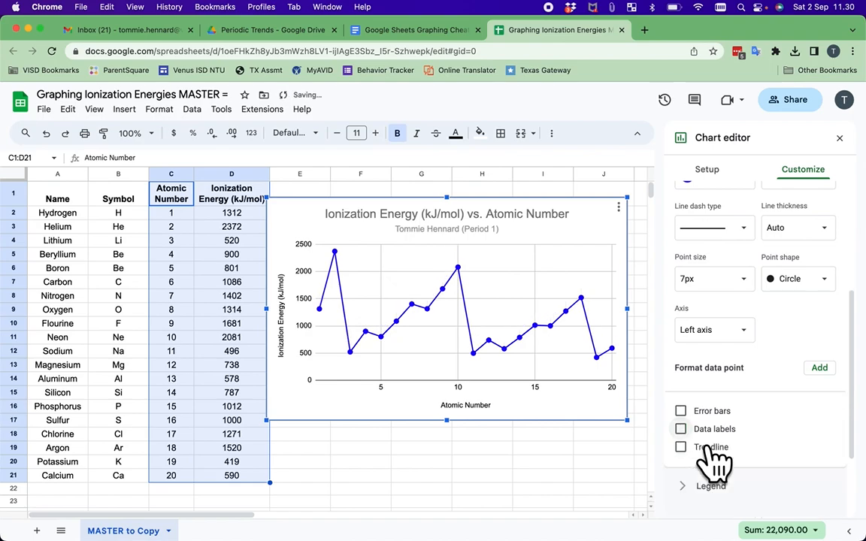
scroll(706, 451, down, 1)
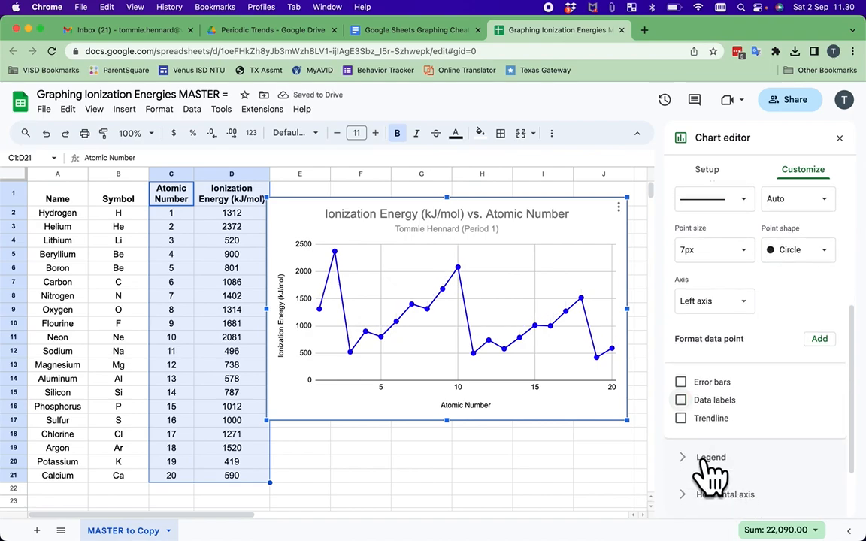
scroll(723, 269, up, 6)
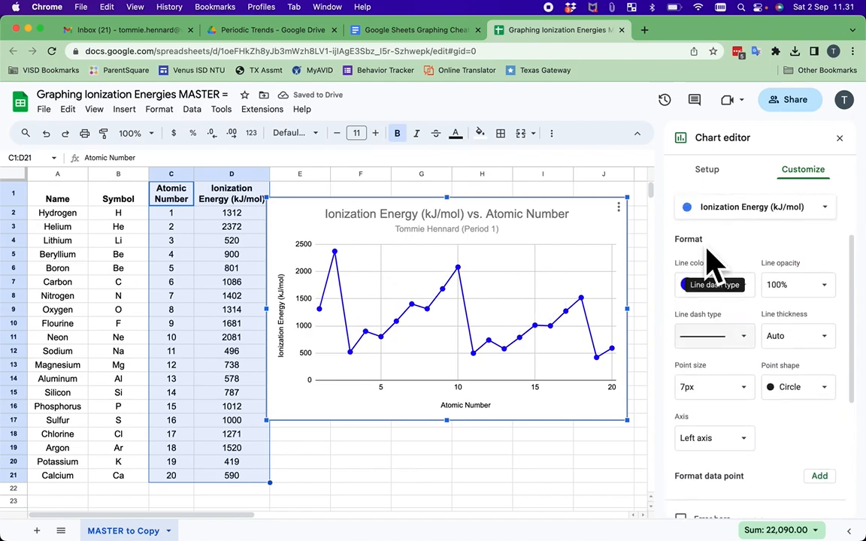
Collapse the Series section in the Customize tab
click(706, 218)
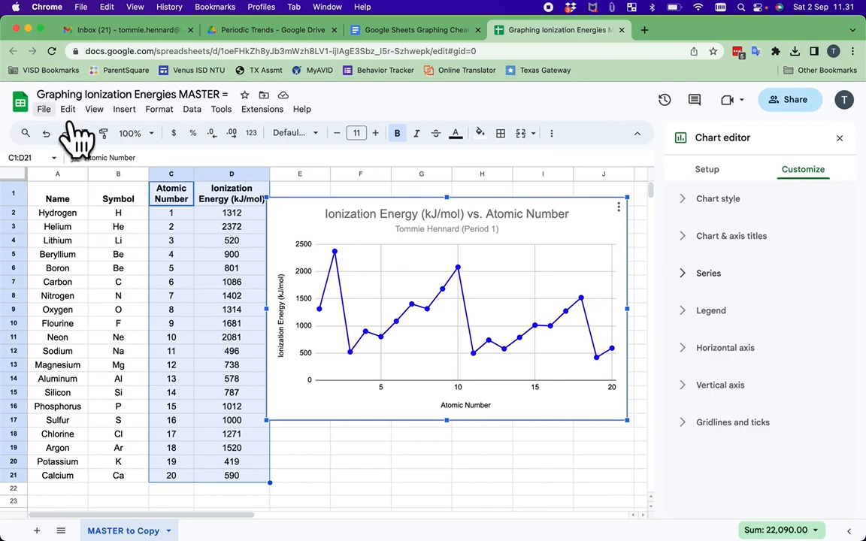
click(43, 109)
mouse_move(114, 263)
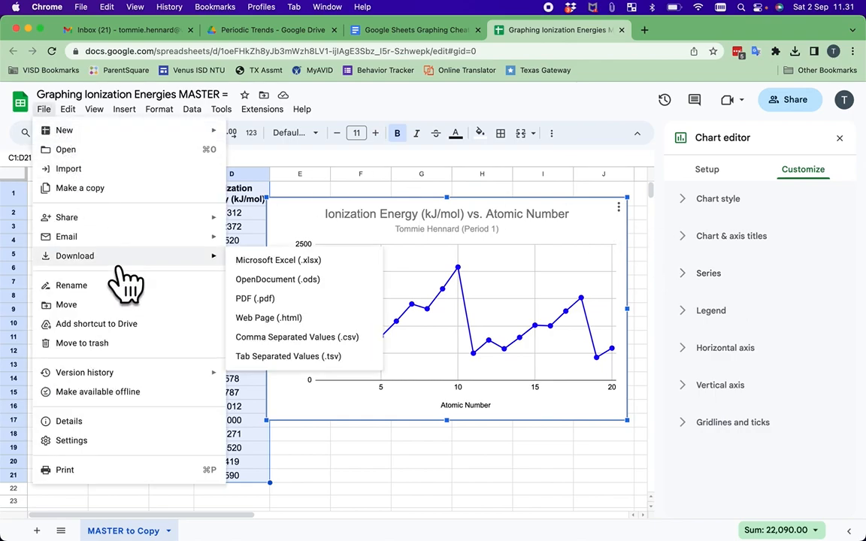
click(297, 300)
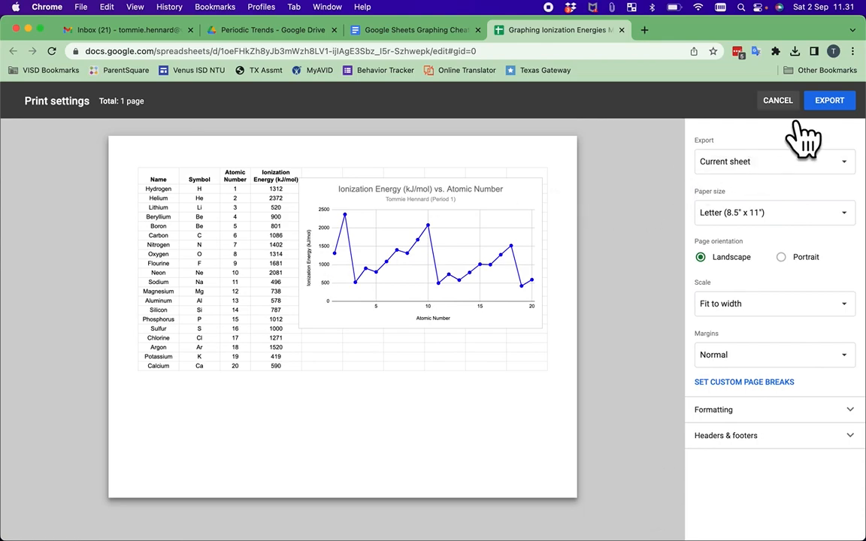
key(Escape)
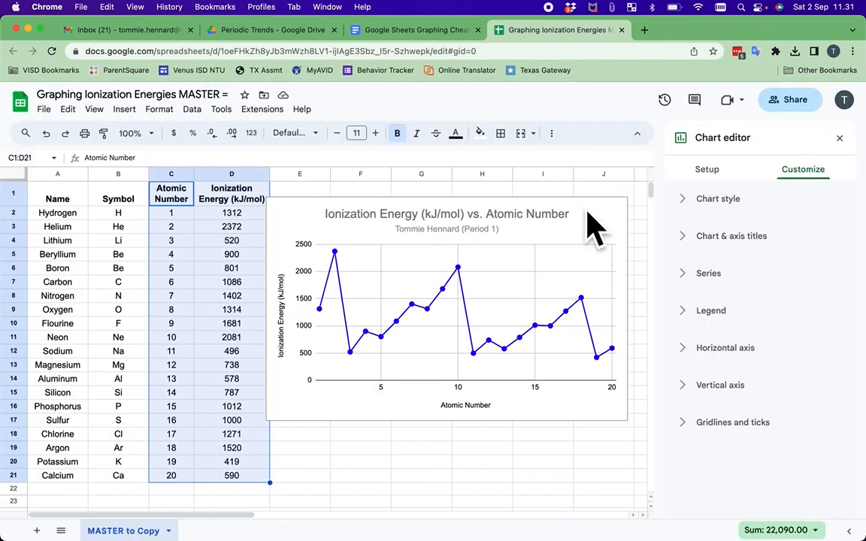
Download the selected chart from its menu as a PDF document (.pdf)
click(552, 239)
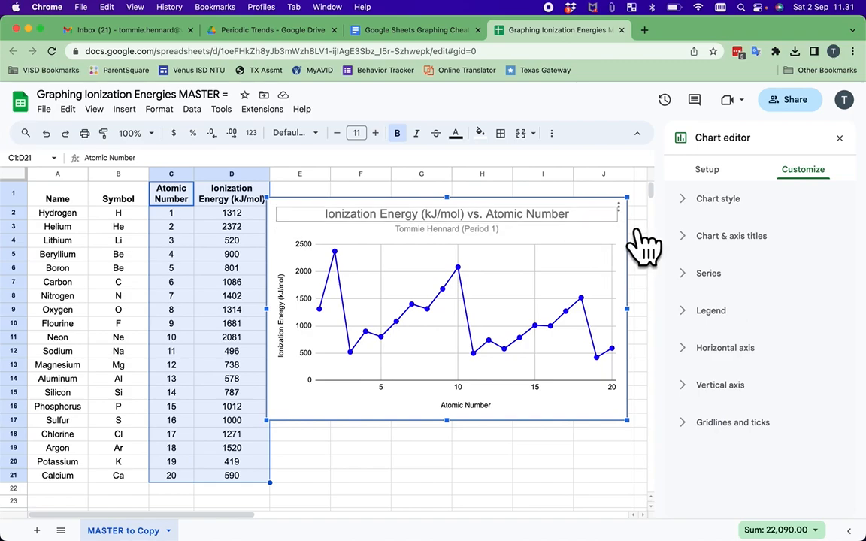
click(619, 206)
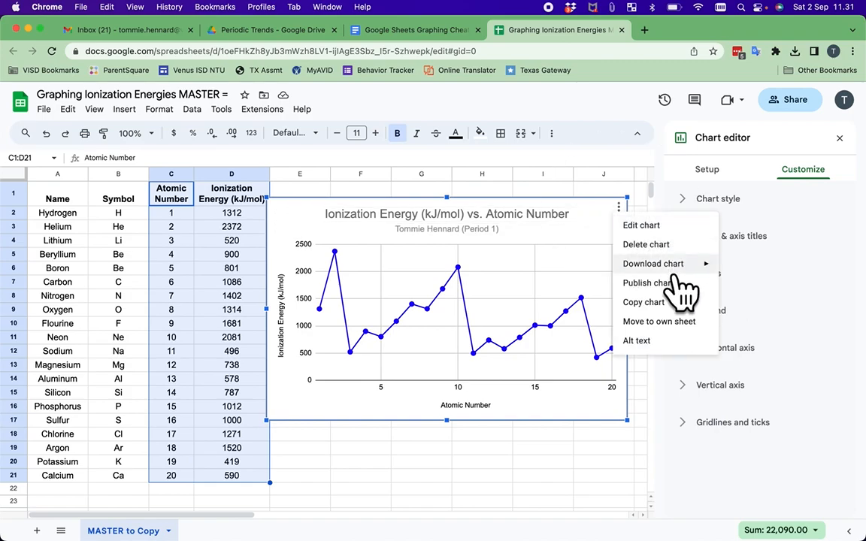
mouse_move(673, 269)
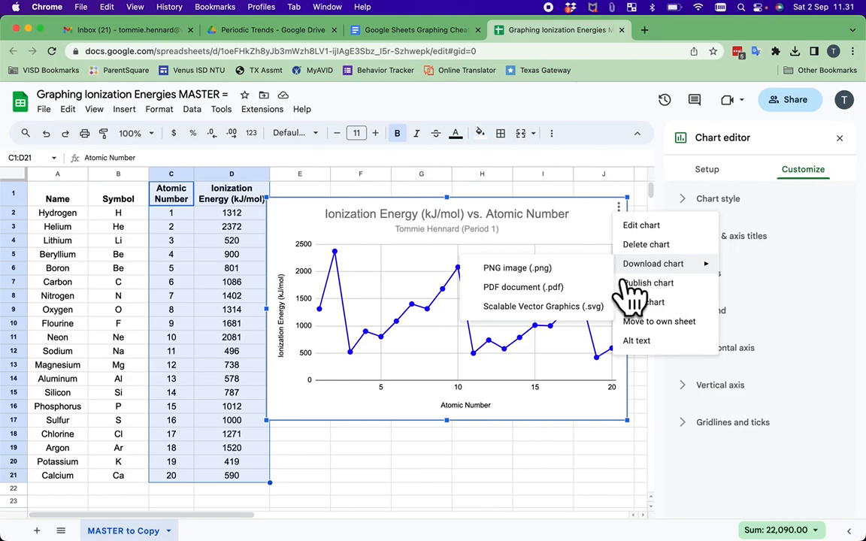
click(587, 299)
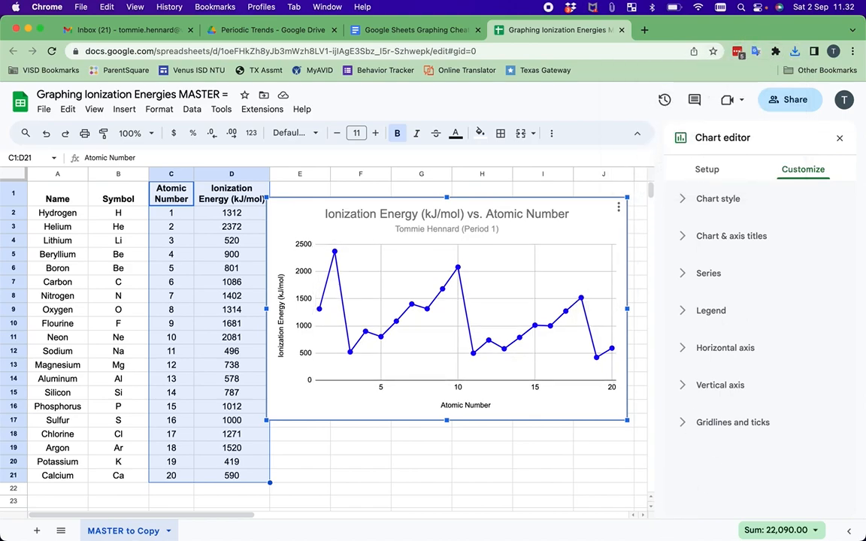
mouse_move(667, 521)
click(795, 51)
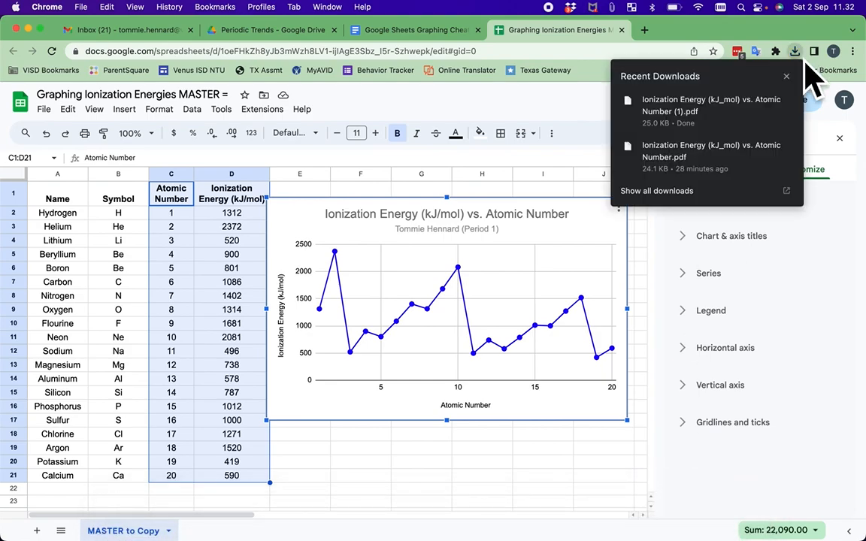
click(699, 113)
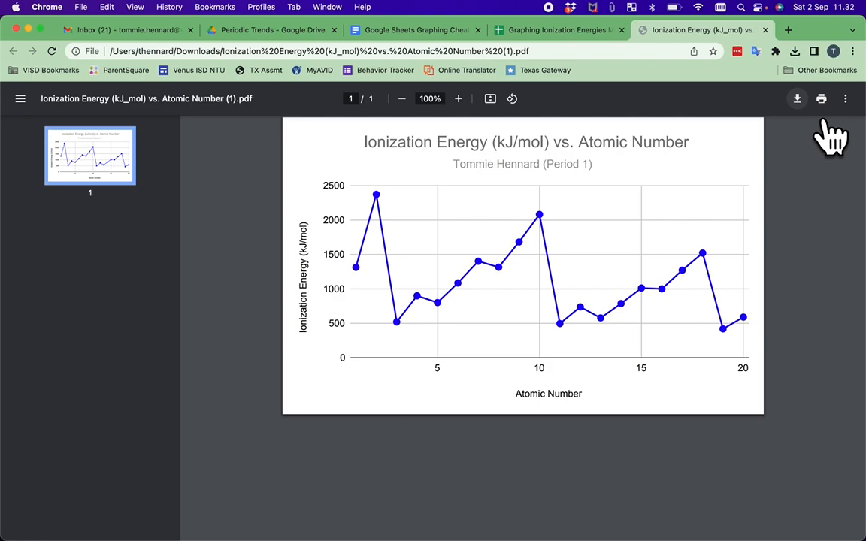
click(797, 99)
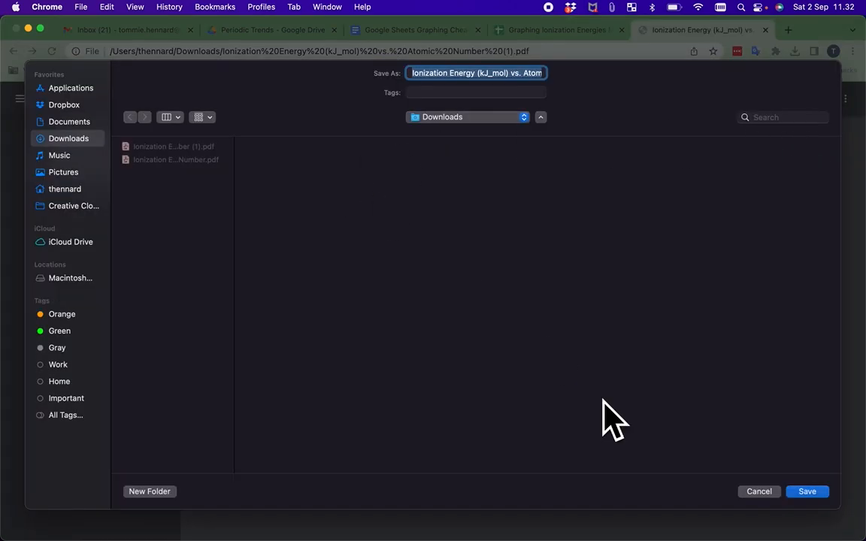
click(765, 492)
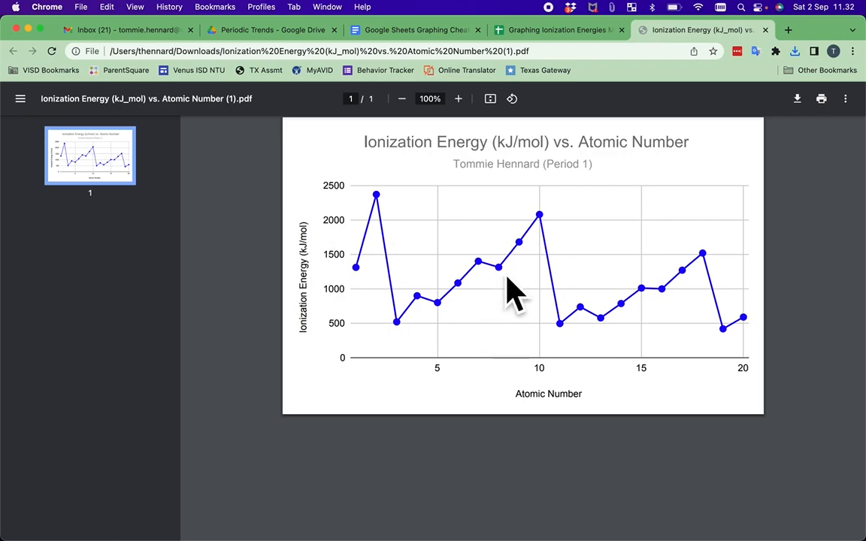
click(766, 31)
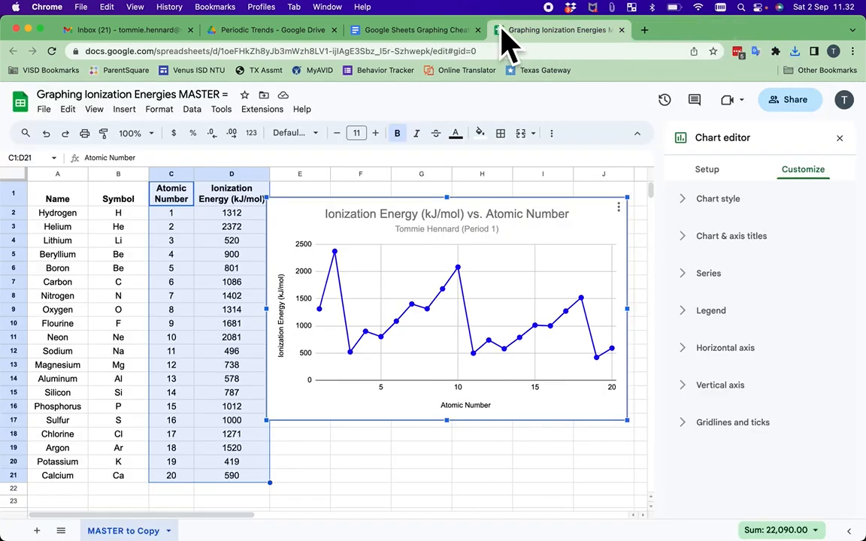
click(420, 30)
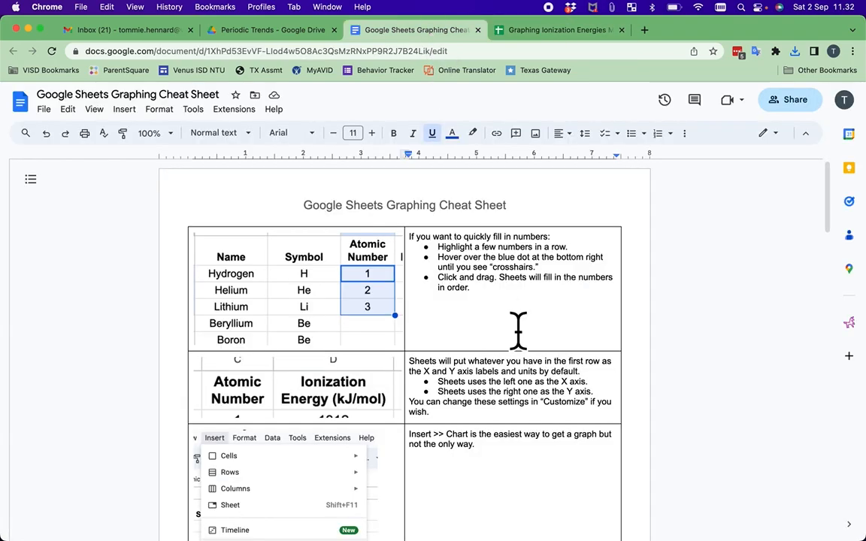
scroll(518, 331, down, 10)
scroll(518, 331, down, 15)
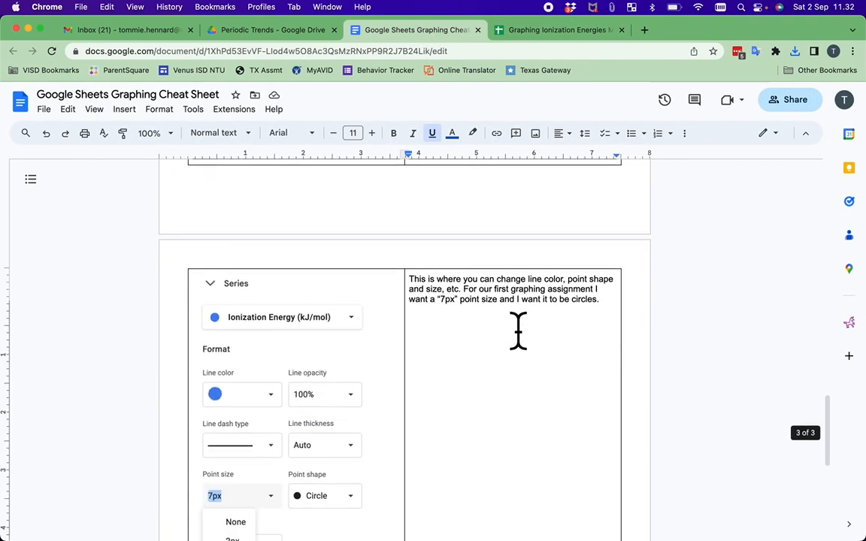
scroll(517, 331, up, 20)
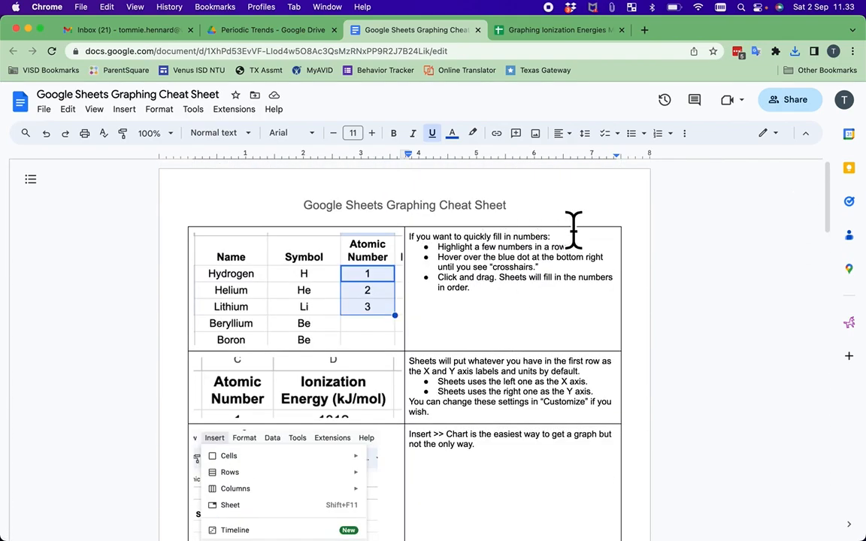
click(558, 38)
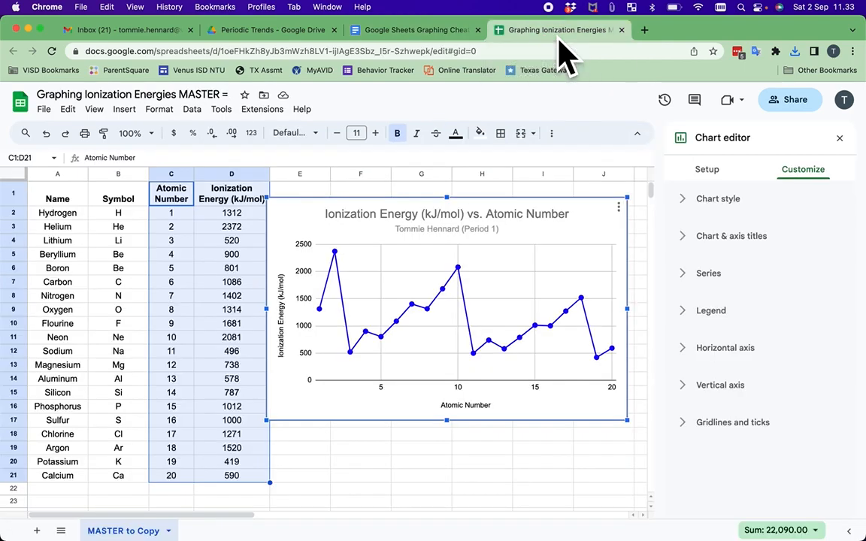